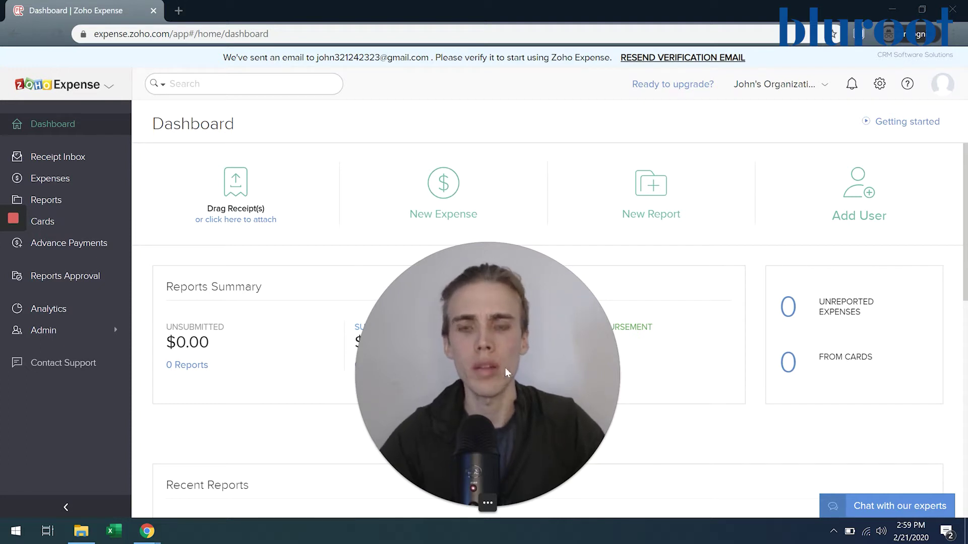
- Look through the organization settings, help and account profile menus in the top bar
mouse_move(440, 480)
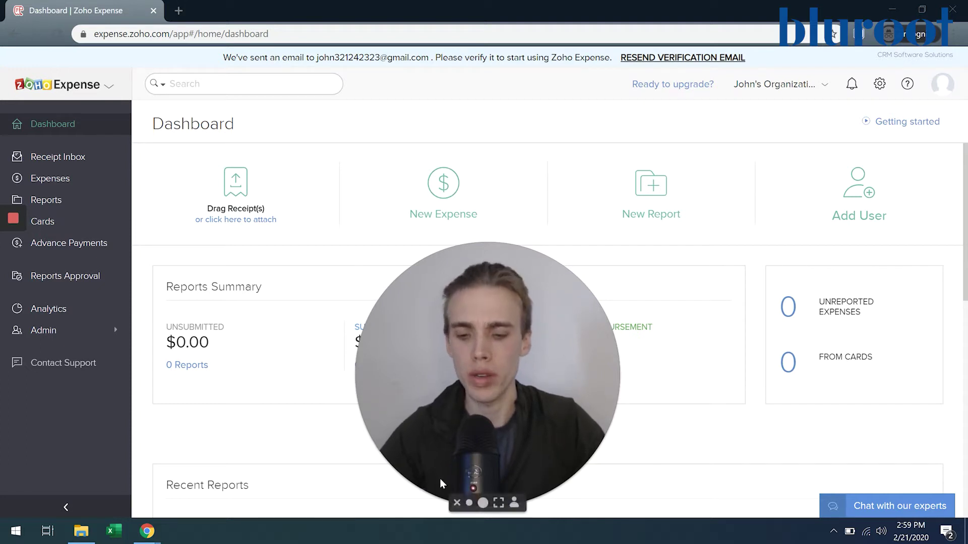
left_click(469, 504)
left_click_drag(469, 507, 938, 472)
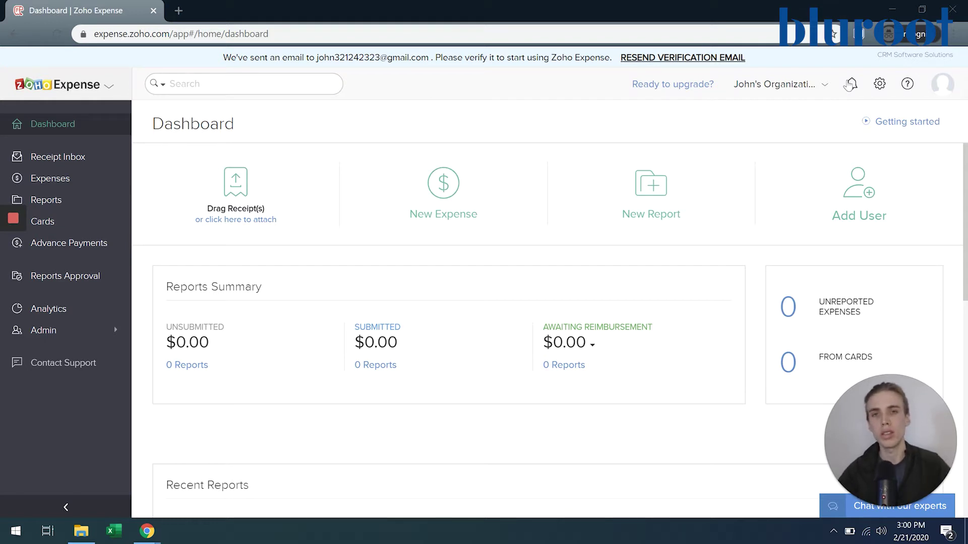
left_click(880, 86)
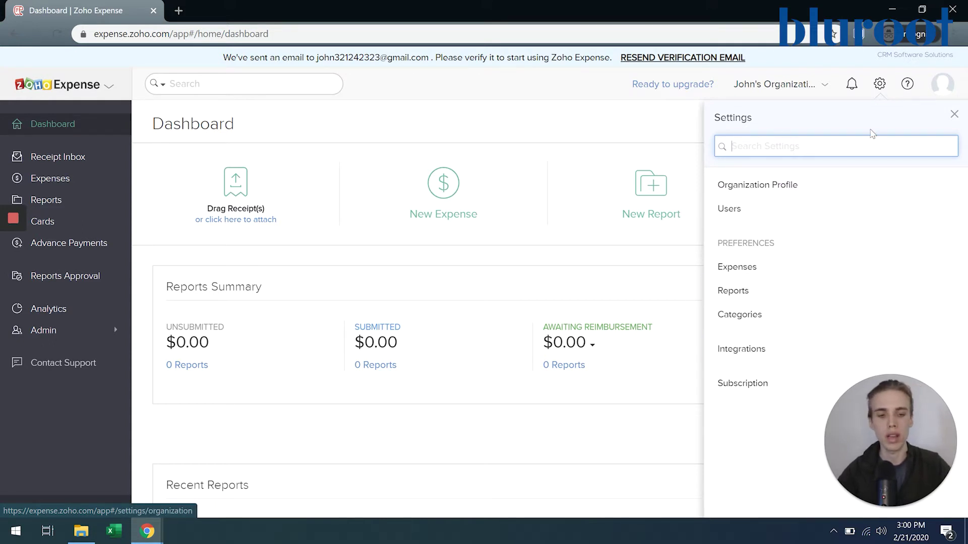
left_click(907, 84)
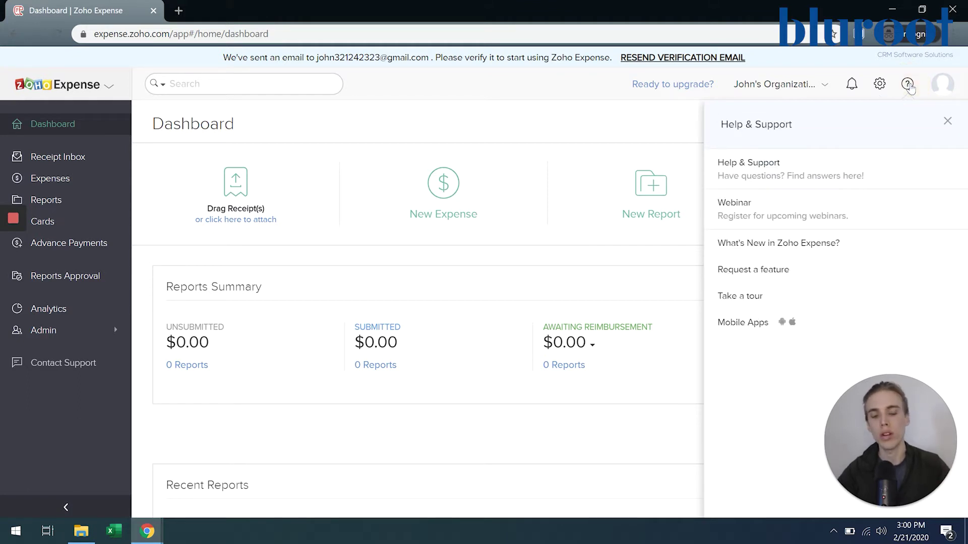
left_click(942, 87)
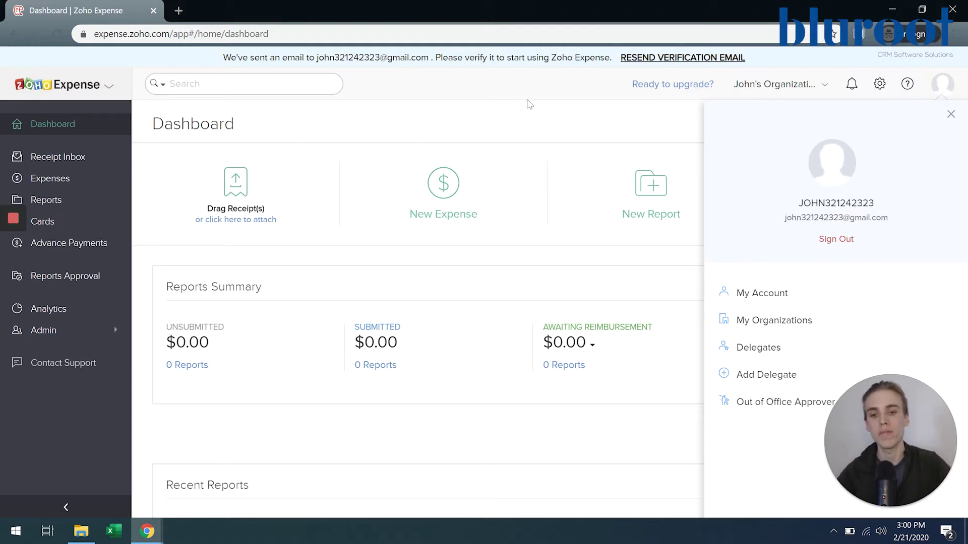
left_click(473, 139)
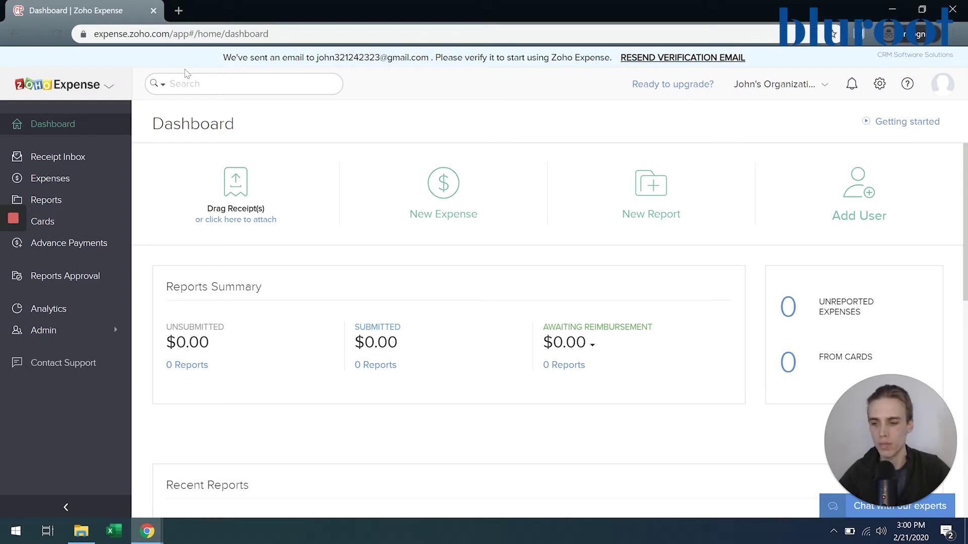
- Go to Receipt Inbox and view the receipt-attach options, then dismiss them
left_click(76, 157)
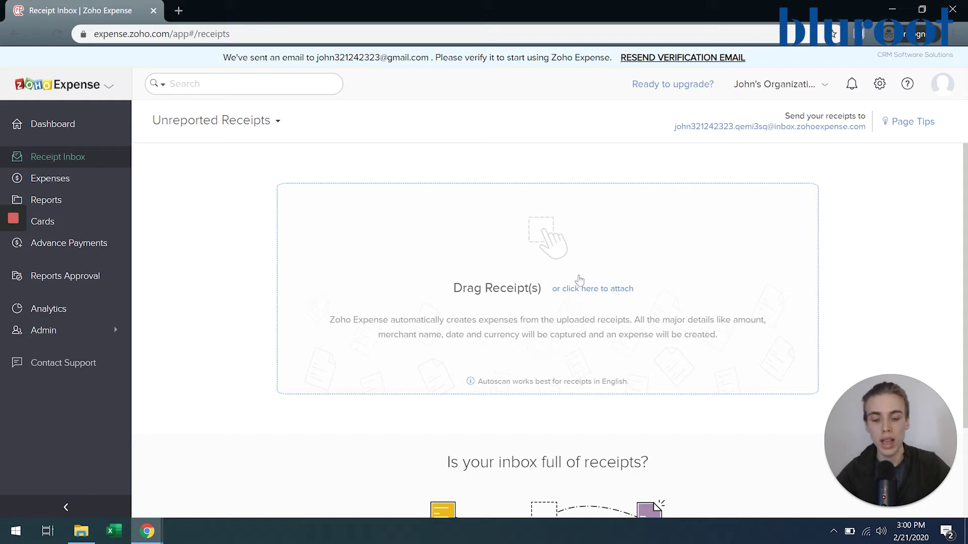
left_click(584, 291)
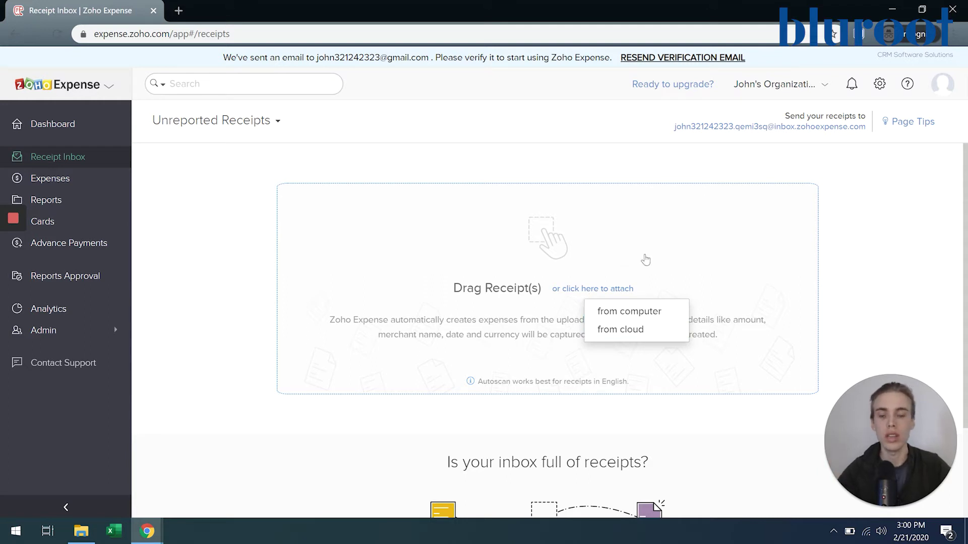
left_click(697, 237)
left_click(851, 202)
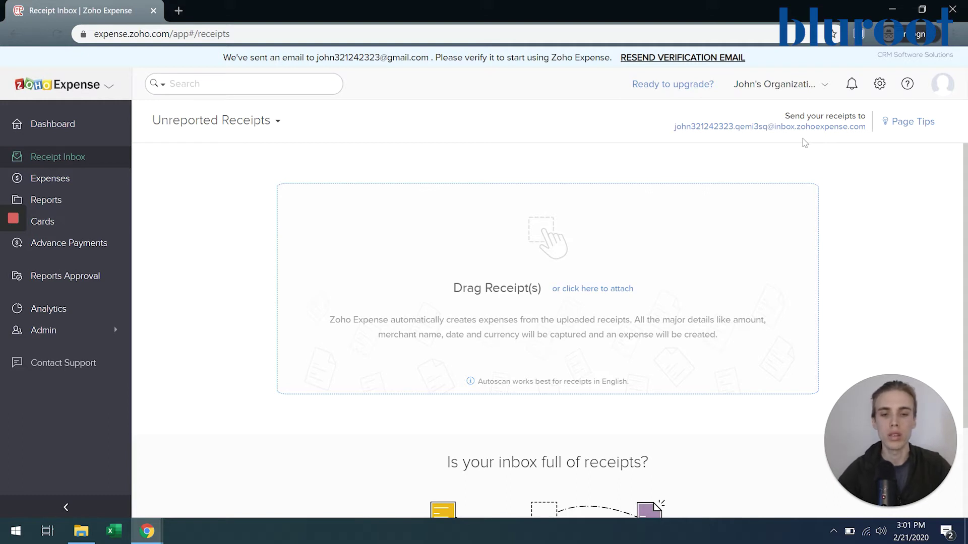
- Shorten the receipt forwarding address prefix, save it, and close the email receipts details
left_click(788, 128)
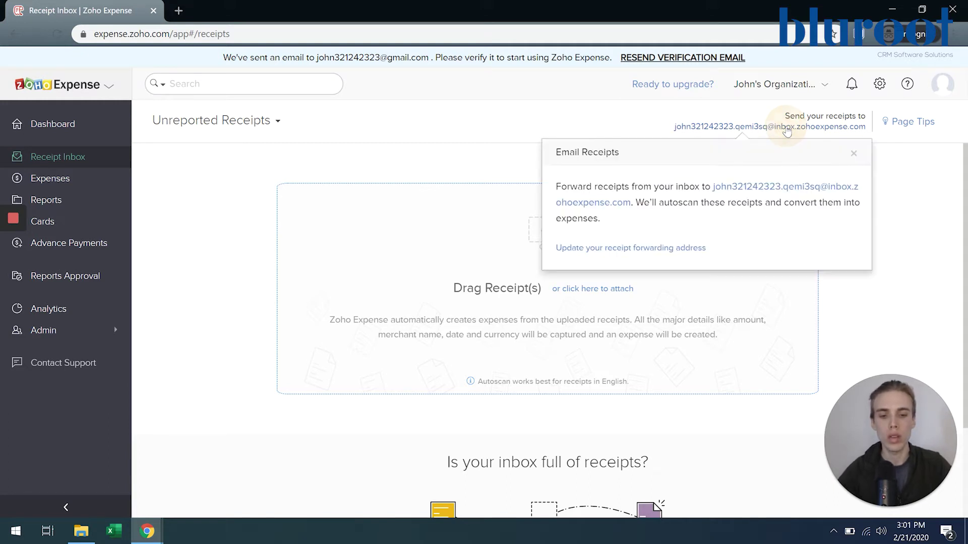
left_click(594, 248)
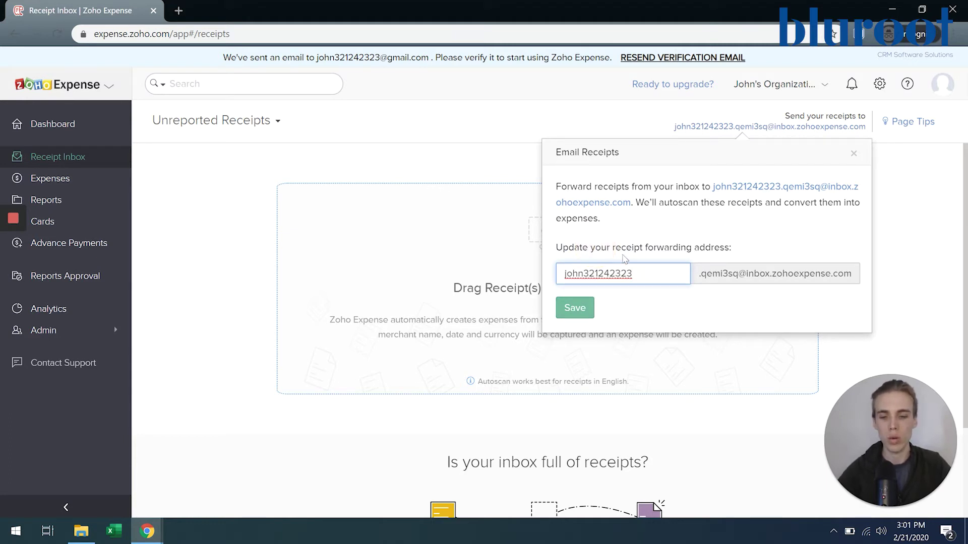
key("BackSpace")
key("BackSpace")
key("BackSpace")
key("BackSpace")
key("BackSpace")
key("BackSpace")
key("BackSpace")
key("BackSpace")
key("BackSpace")
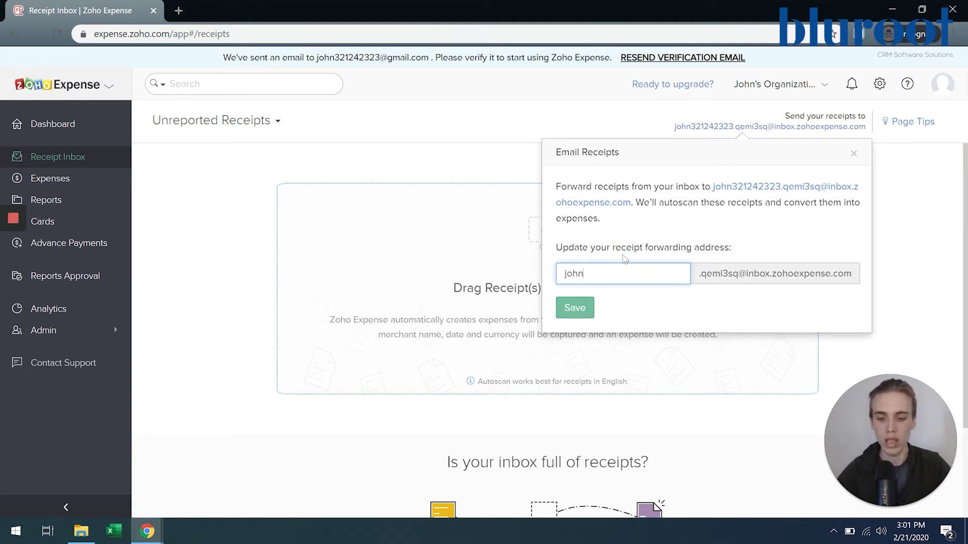
left_click(576, 308)
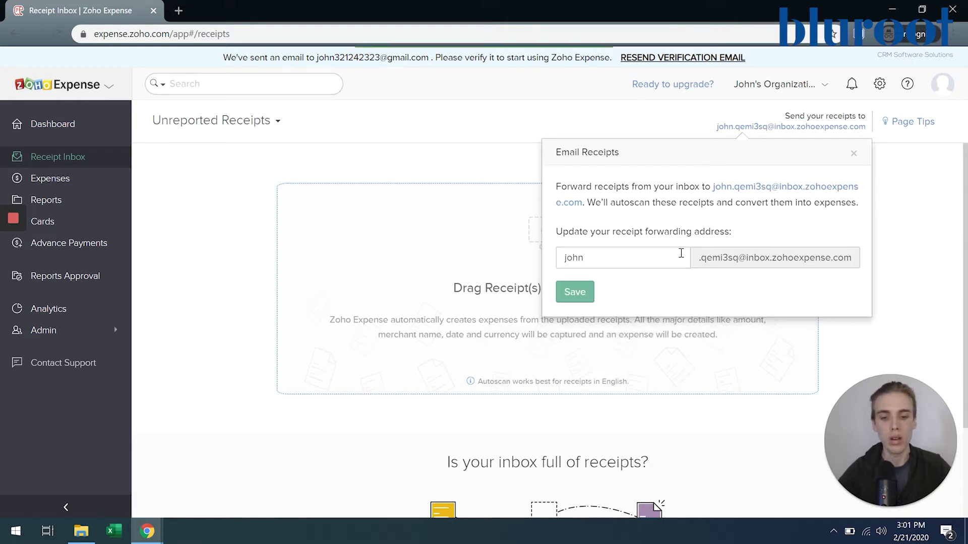
left_click(853, 154)
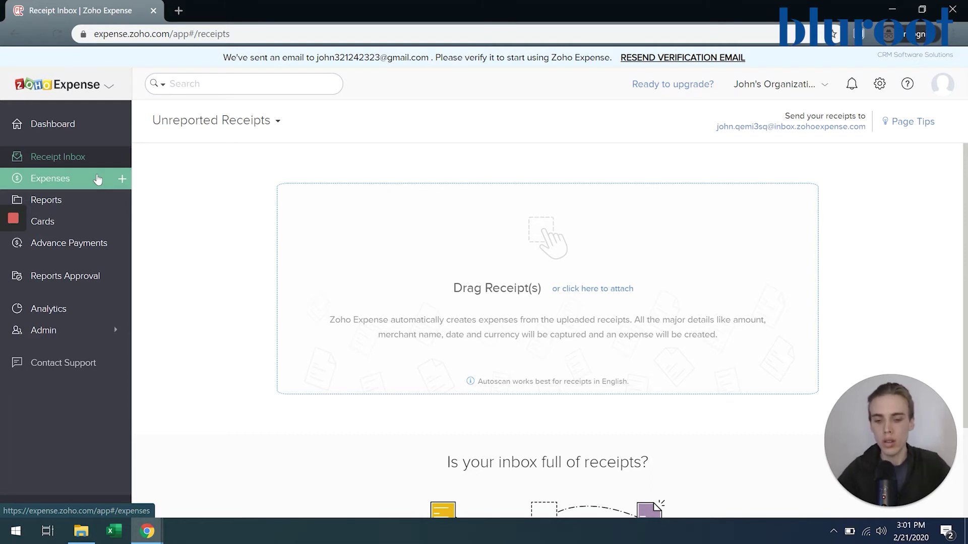
left_click(76, 182)
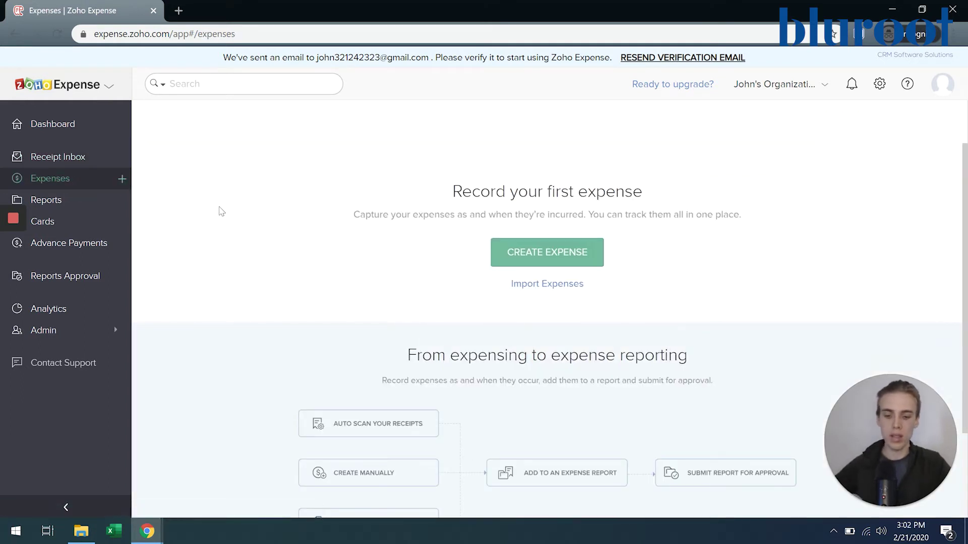
- Scroll through the empty Expenses page, which has no recorded expenses
scroll(351, 349, "down", 2)
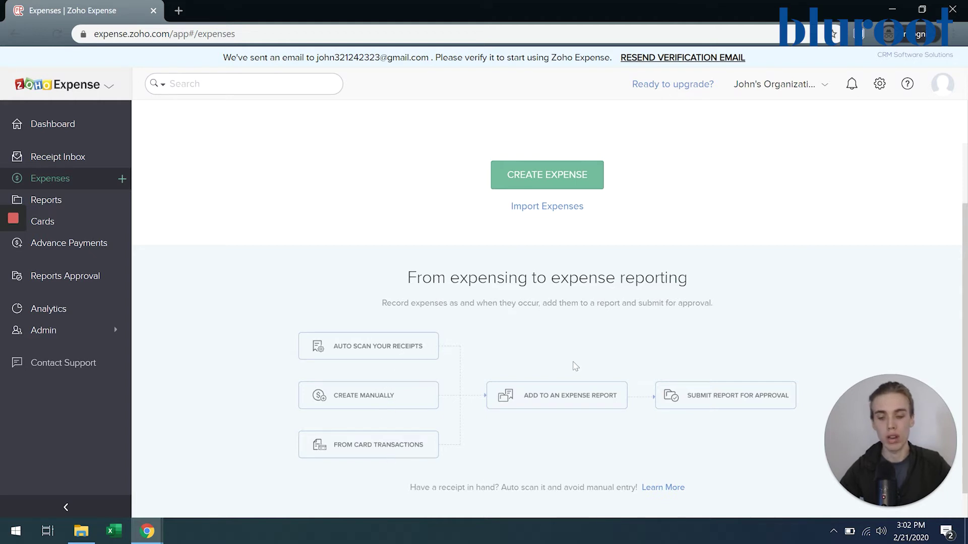
scroll(575, 366, "down", 1)
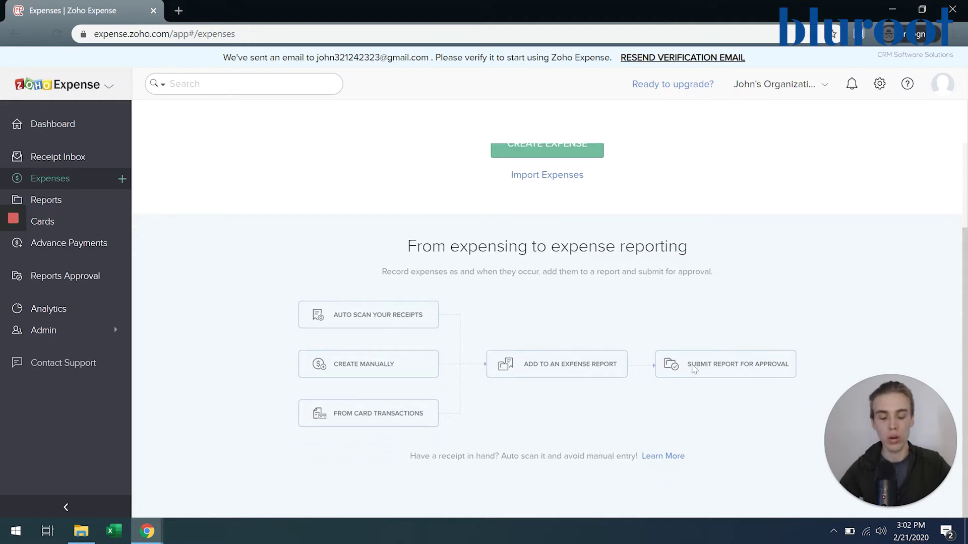
scroll(698, 357, "up", 2)
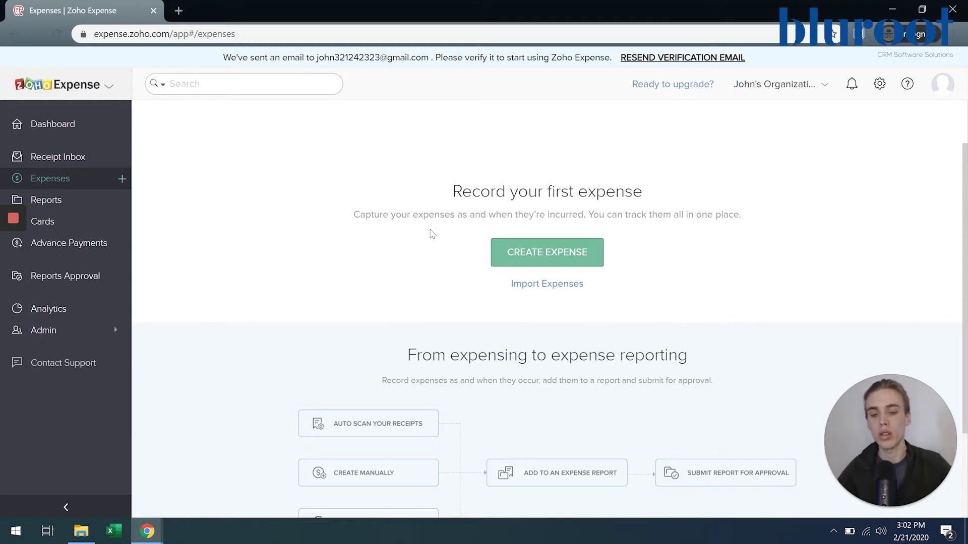
left_click(531, 256)
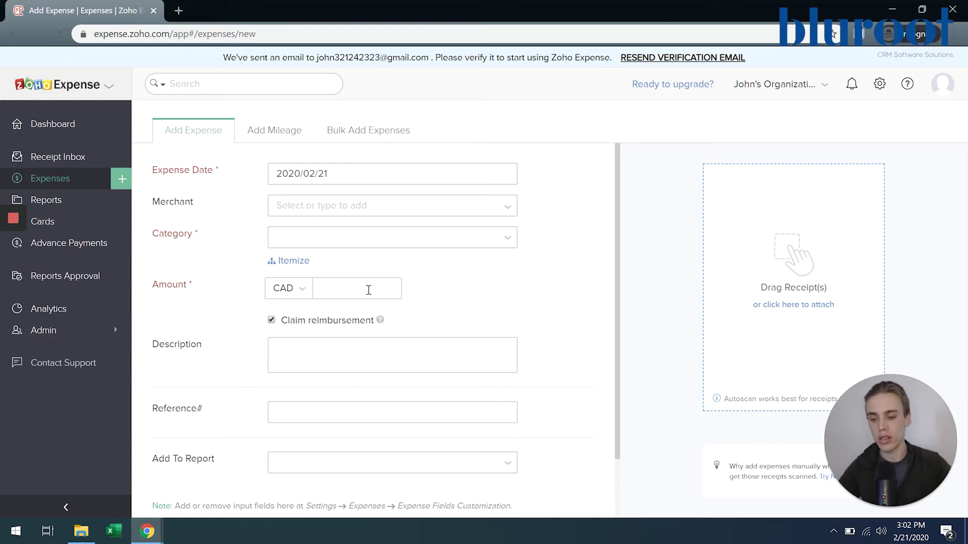
- Set merchant Subway and category Meals and Entertainment, then switch to itemized lines
scroll(365, 303, "down", 1)
scroll(361, 317, "up", 1)
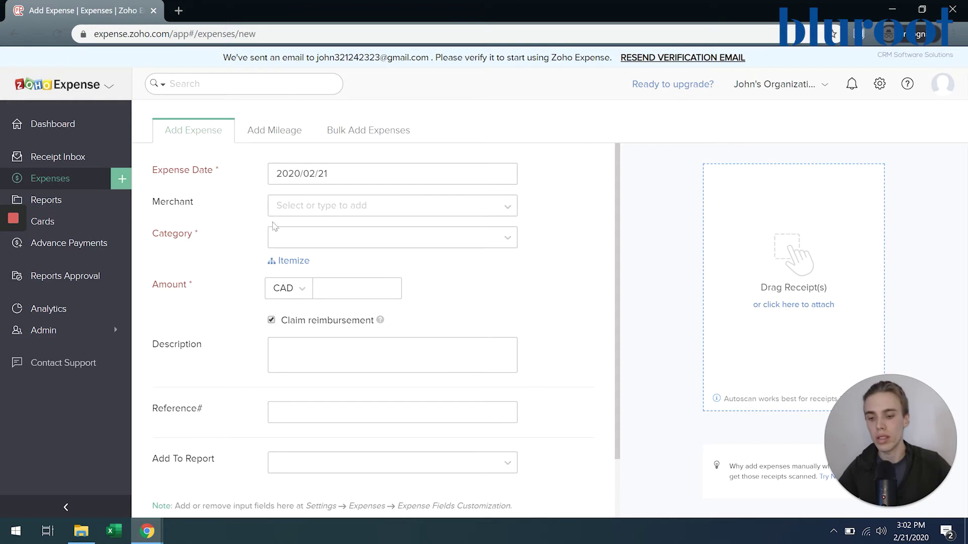
left_click(296, 206)
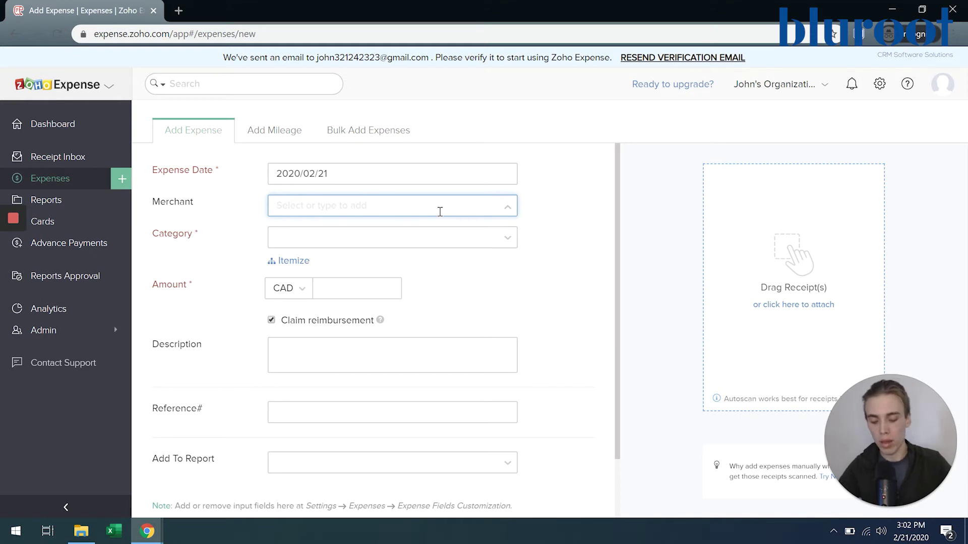
type("Subway")
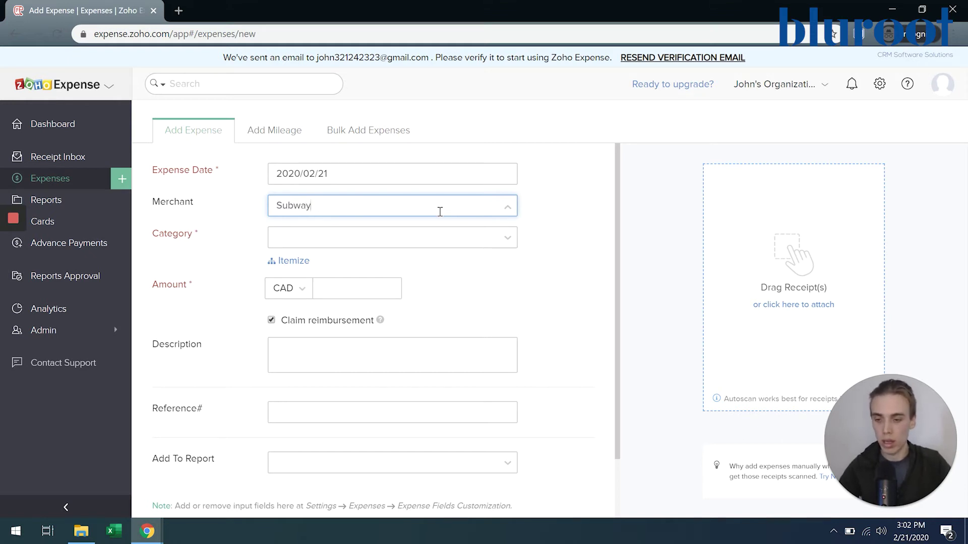
left_click(553, 231)
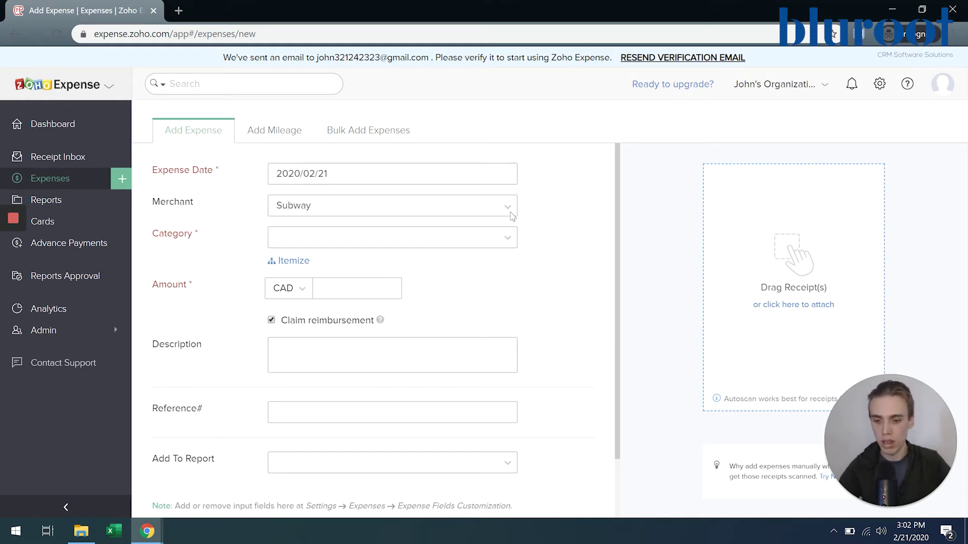
left_click(346, 197)
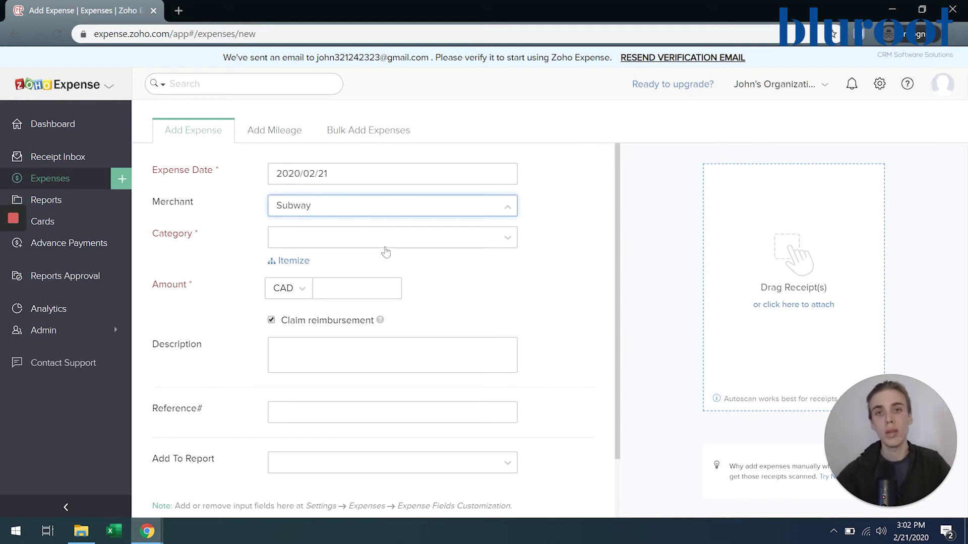
left_click(330, 237)
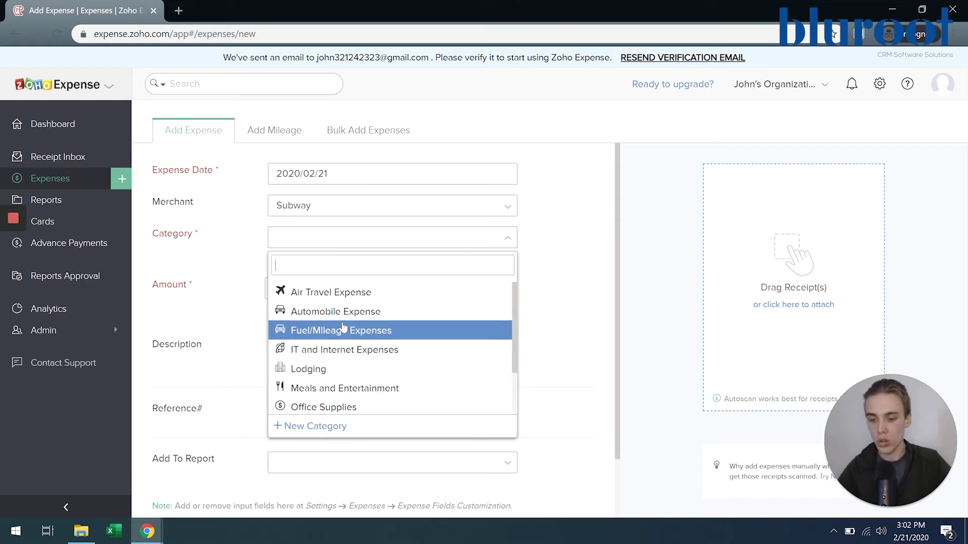
left_click(371, 389)
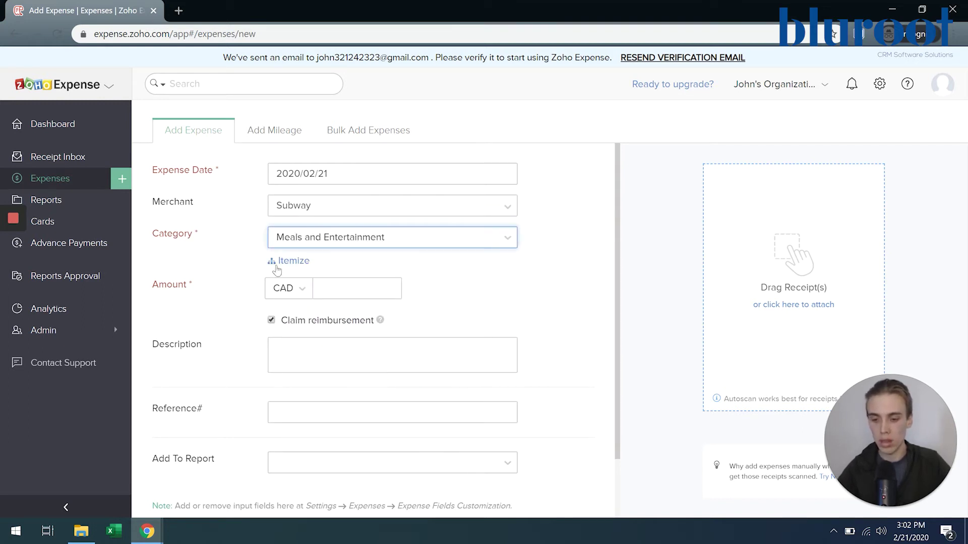
left_click(295, 261)
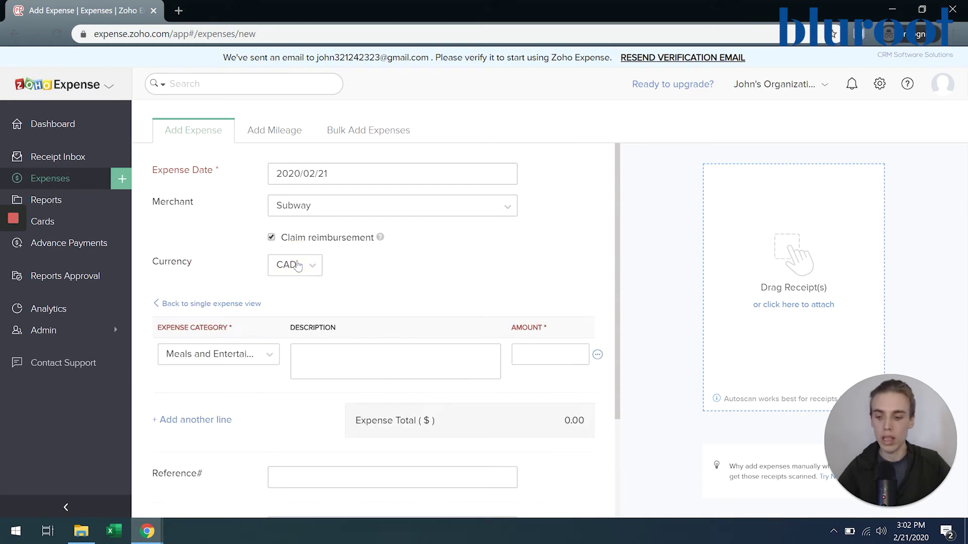
- Add a second itemized line, close its category list unchosen, then return to single-expense view
left_click(522, 357)
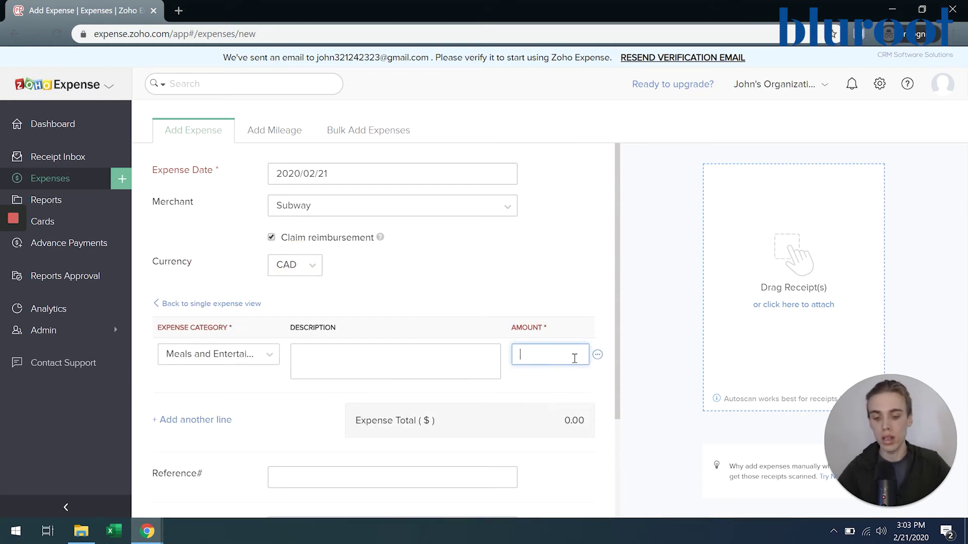
left_click(212, 420)
left_click(208, 411)
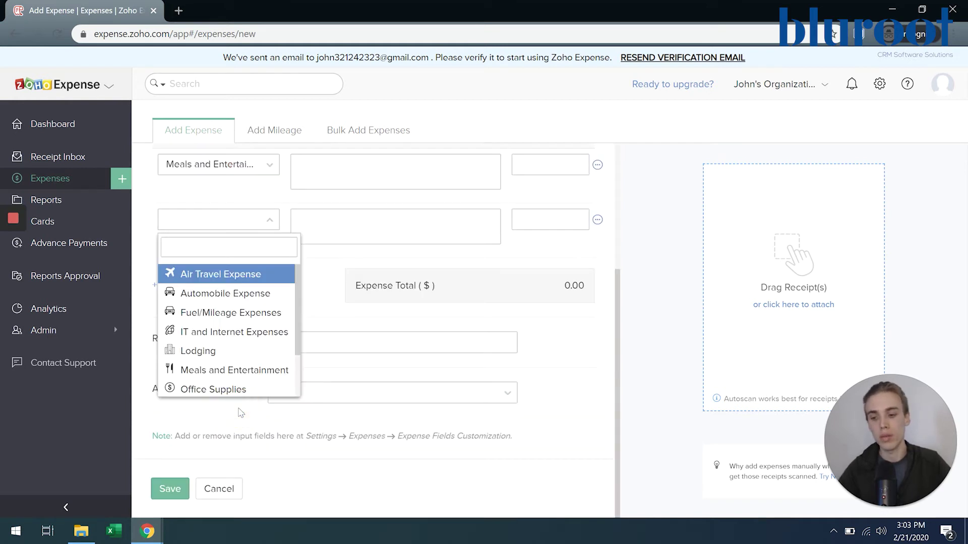
scroll(227, 330, "down", 1)
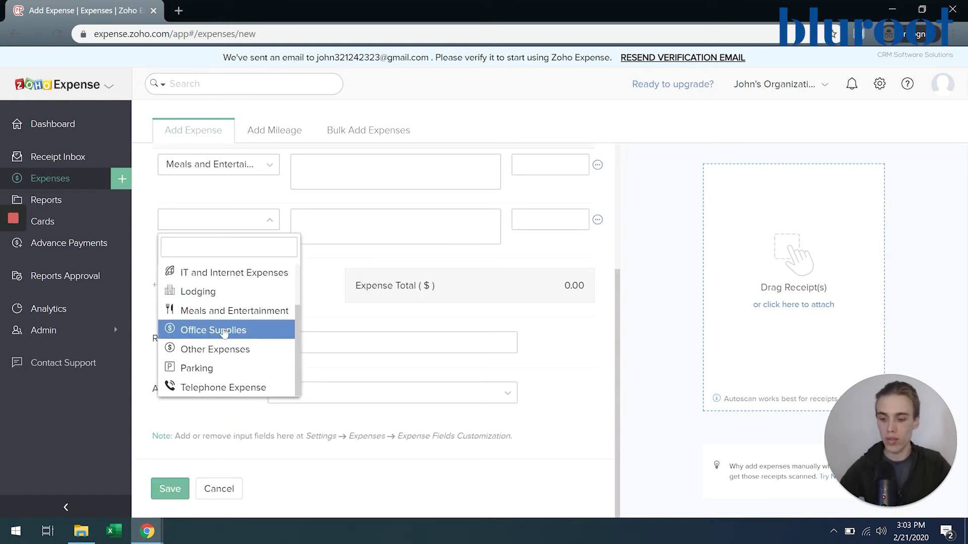
scroll(443, 333, "up", 3)
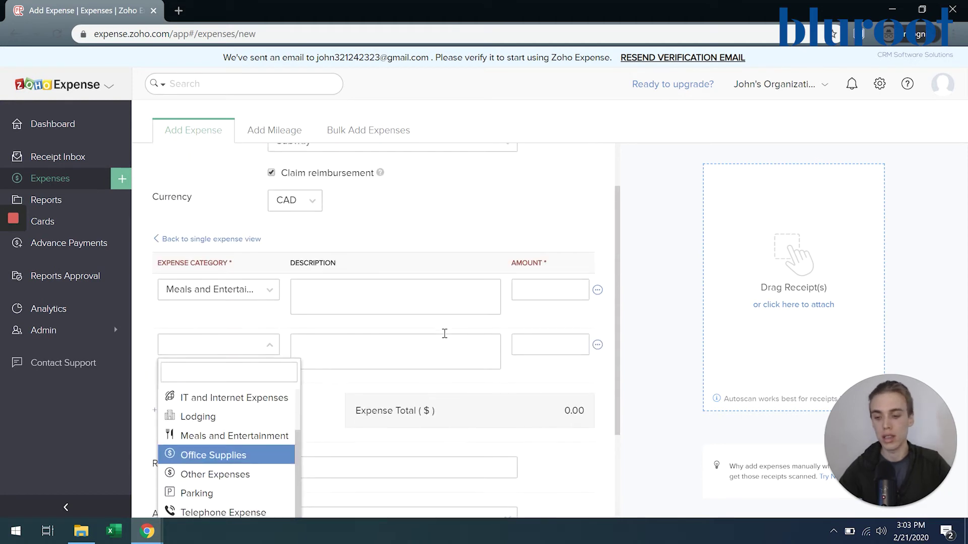
left_click(414, 230)
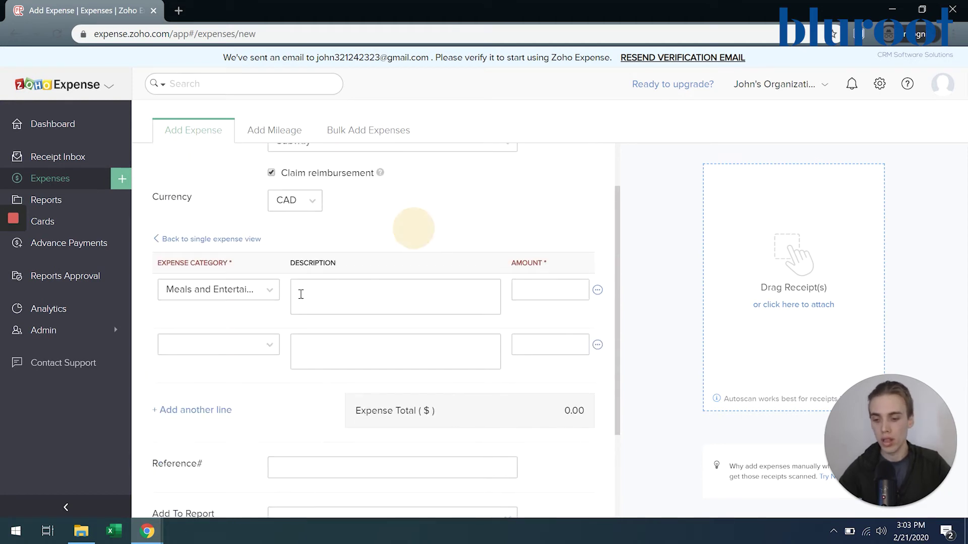
left_click(199, 230)
left_click(202, 241)
scroll(393, 254, "up", 1)
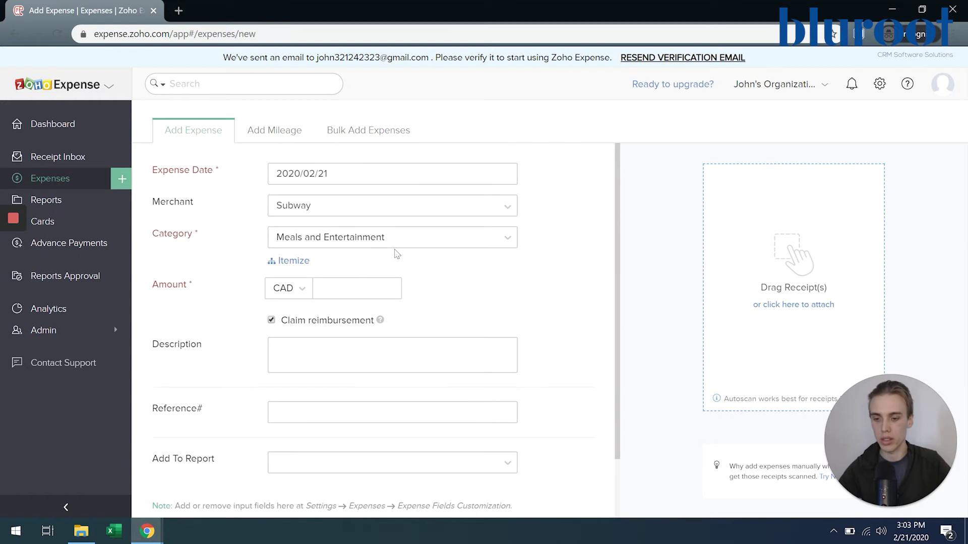
left_click(365, 285)
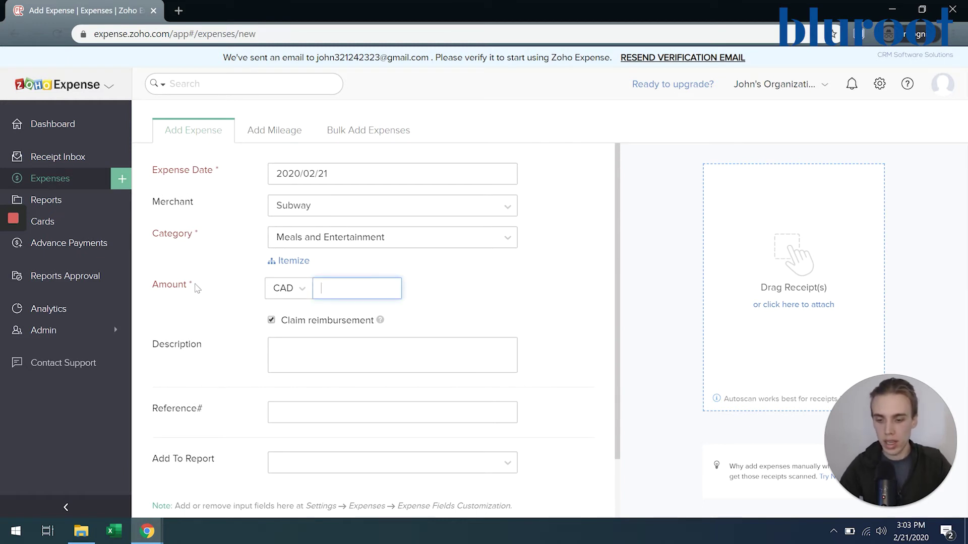
- Enter 50 as the amount, then check the Description and Reference# fields
type("50")
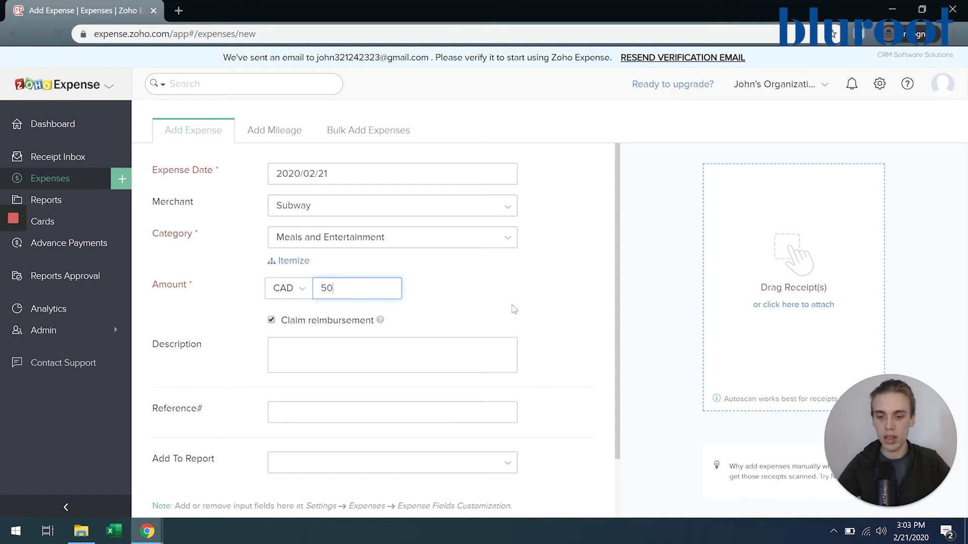
left_click(500, 294)
scroll(500, 294, "down", 2)
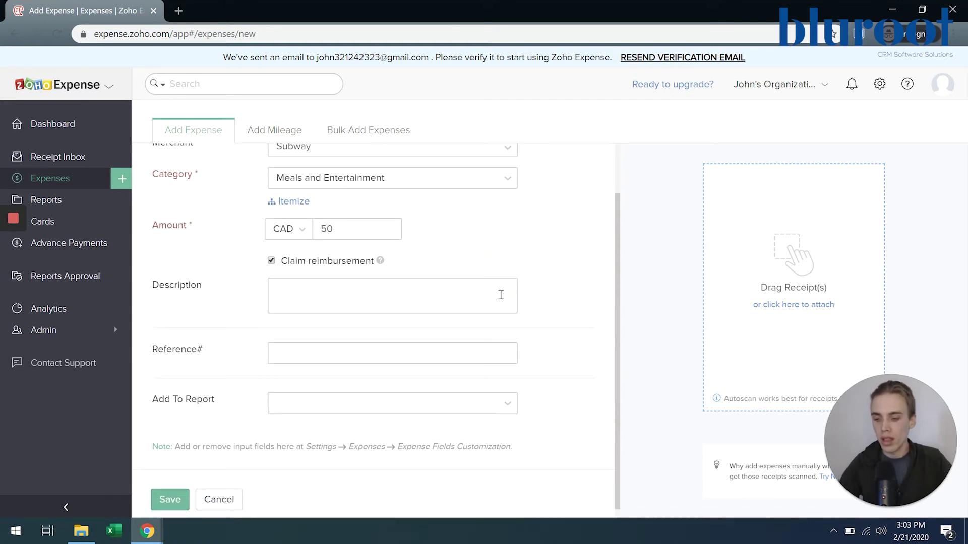
left_click(346, 299)
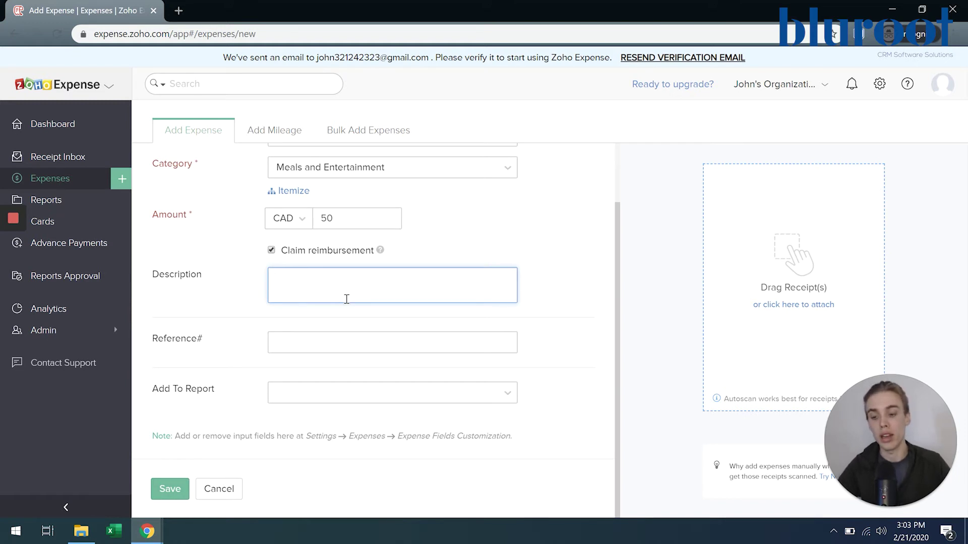
left_click(360, 339)
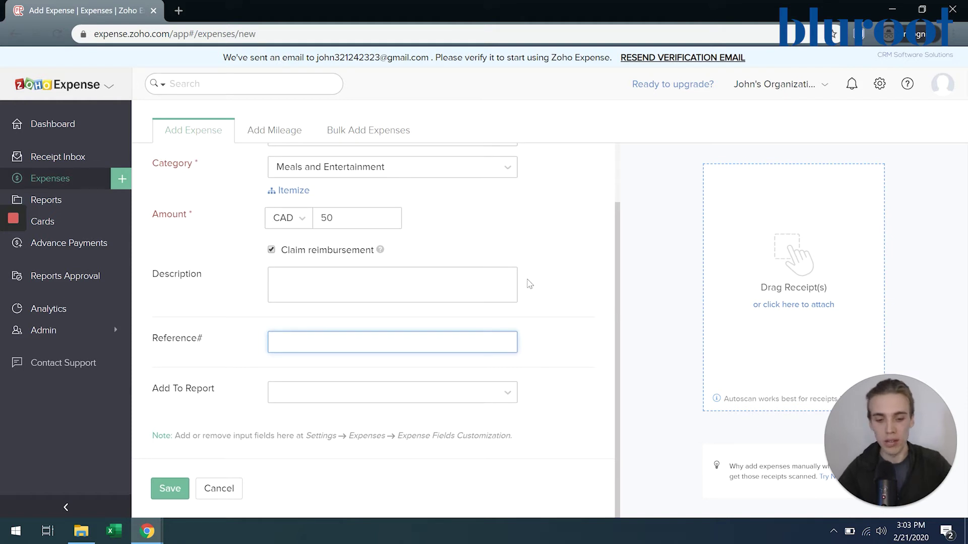
scroll(529, 284, "up", 2)
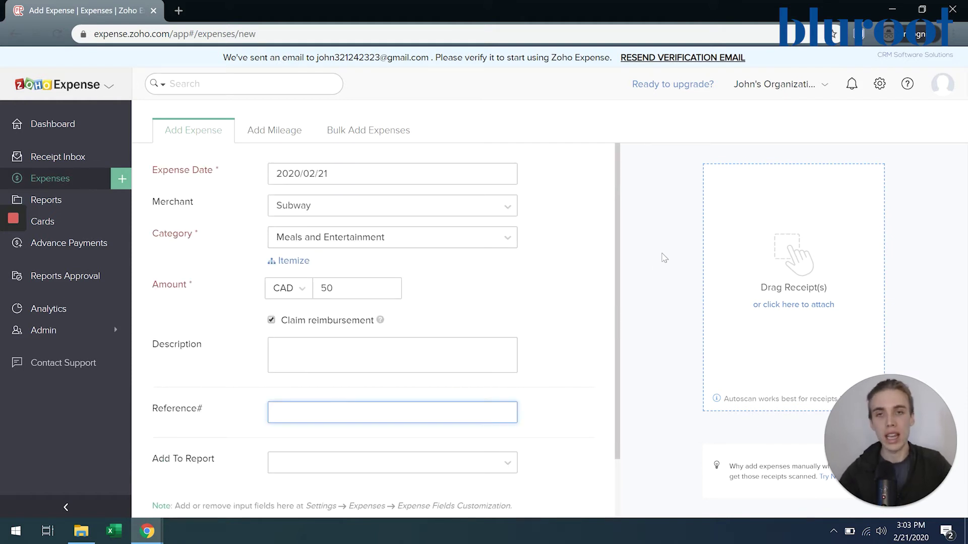
left_click(801, 291)
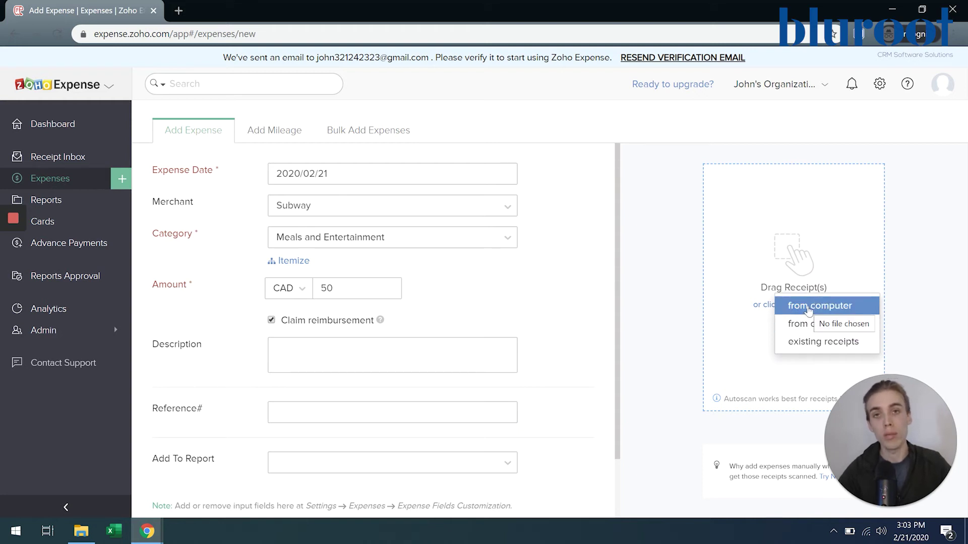
left_click(816, 342)
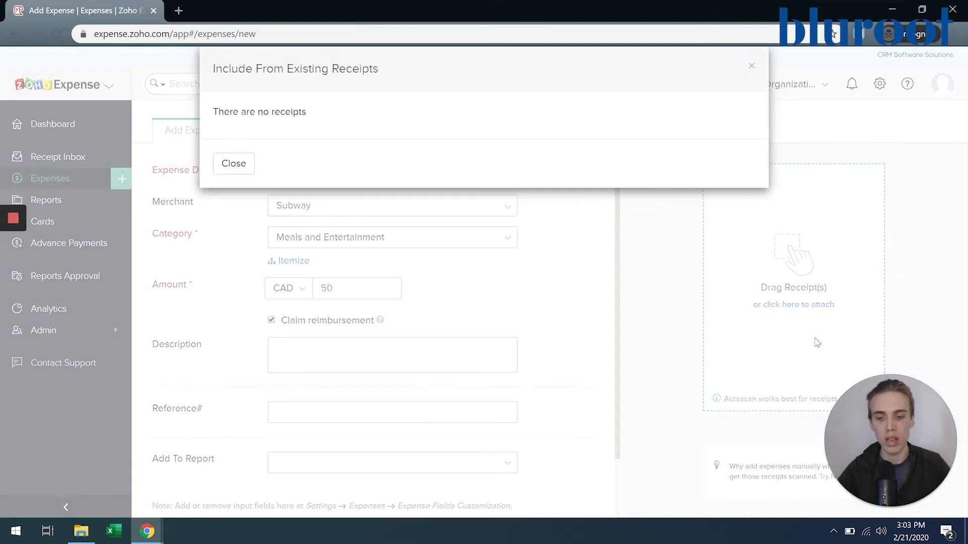
left_click(233, 164)
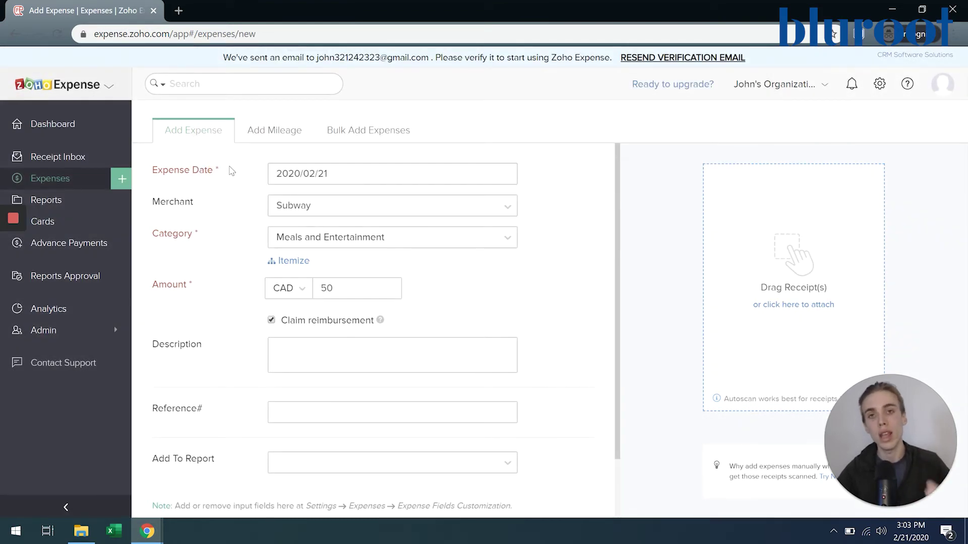
scroll(410, 239, "down", 2)
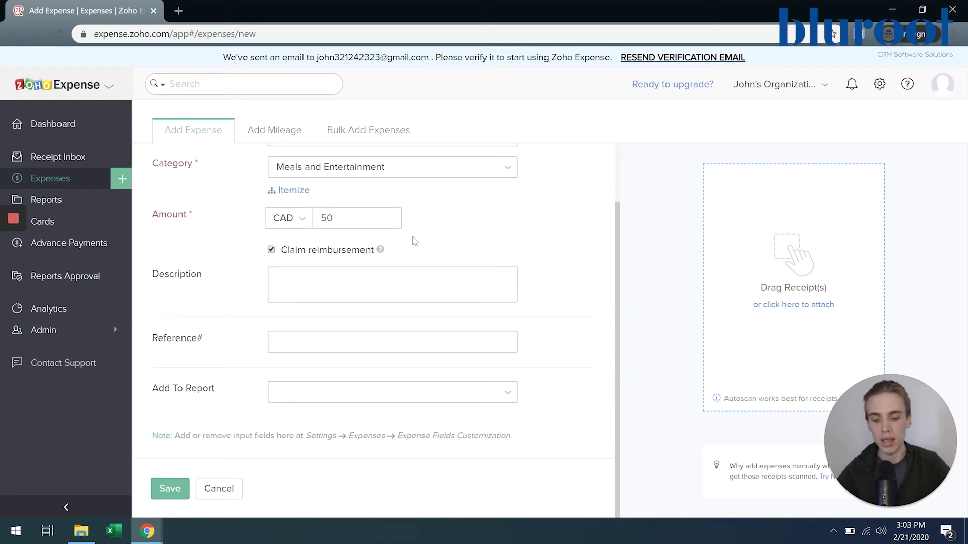
- Save the $50 Subway expense and go to the Reports list
left_click(171, 488)
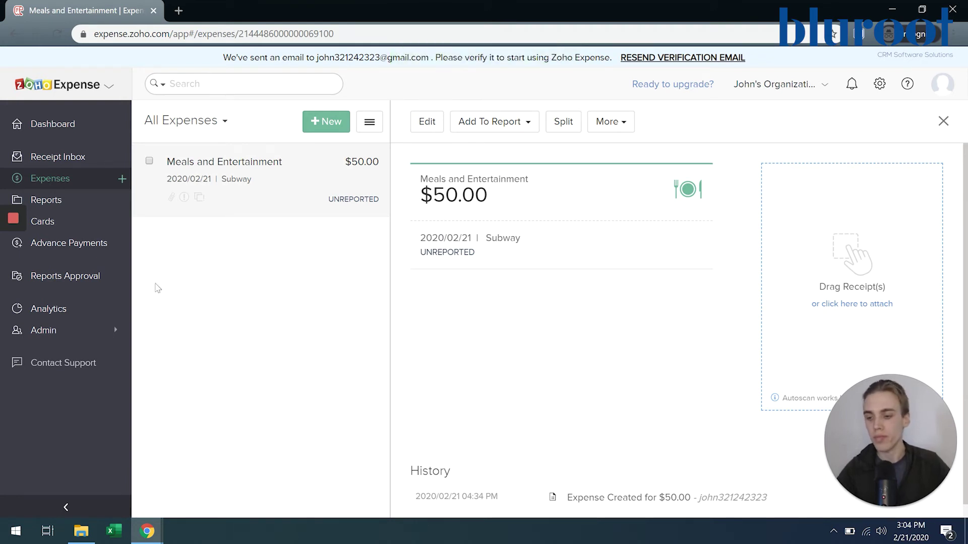
left_click(80, 199)
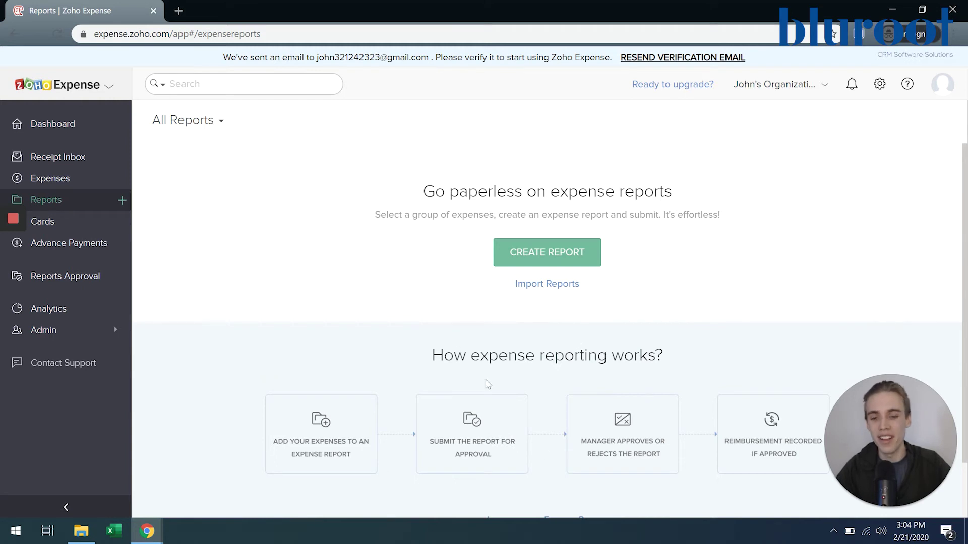
left_click(565, 253)
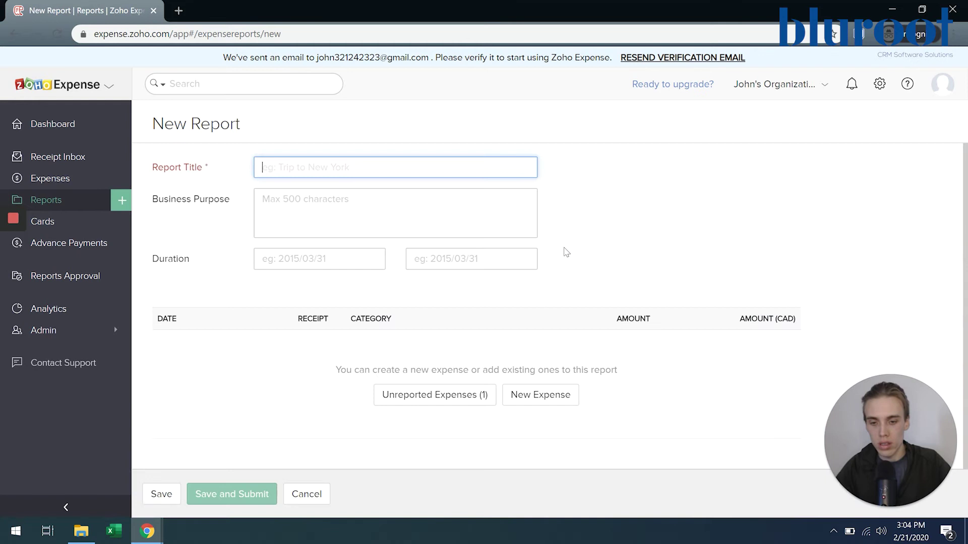
- Title the report 'Report 1', include the unreported $50 Subway expense, and cancel a new-expense form
left_click(314, 171)
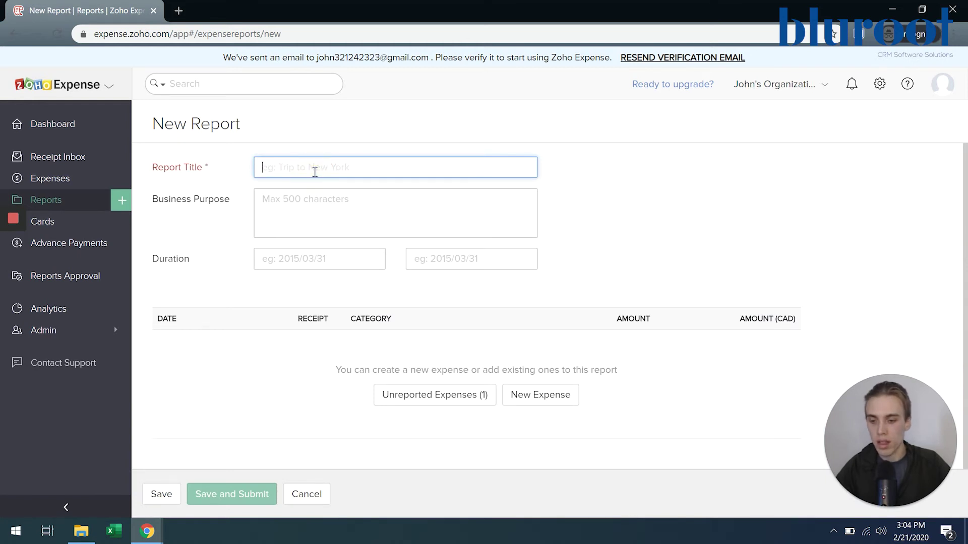
type("Report 1")
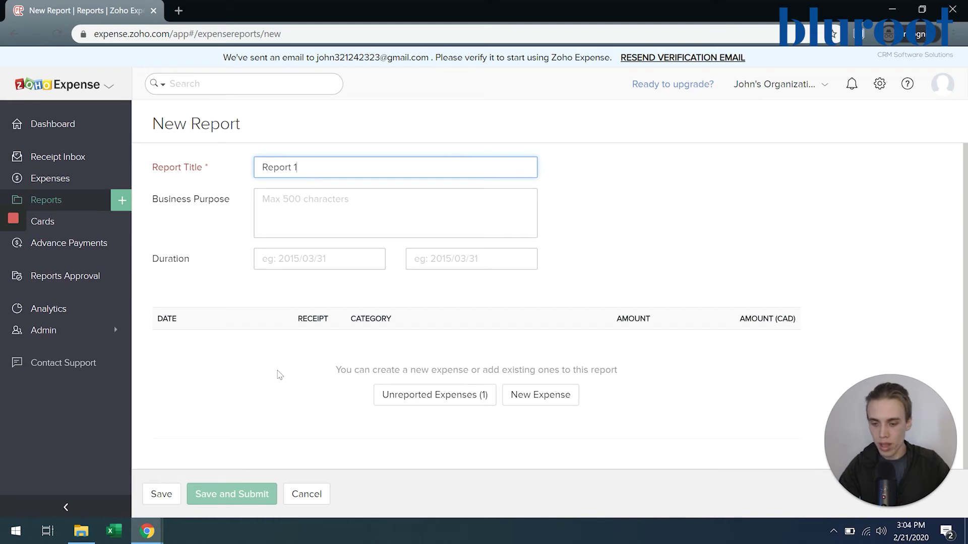
scroll(278, 375, "down", 1)
left_click(413, 382)
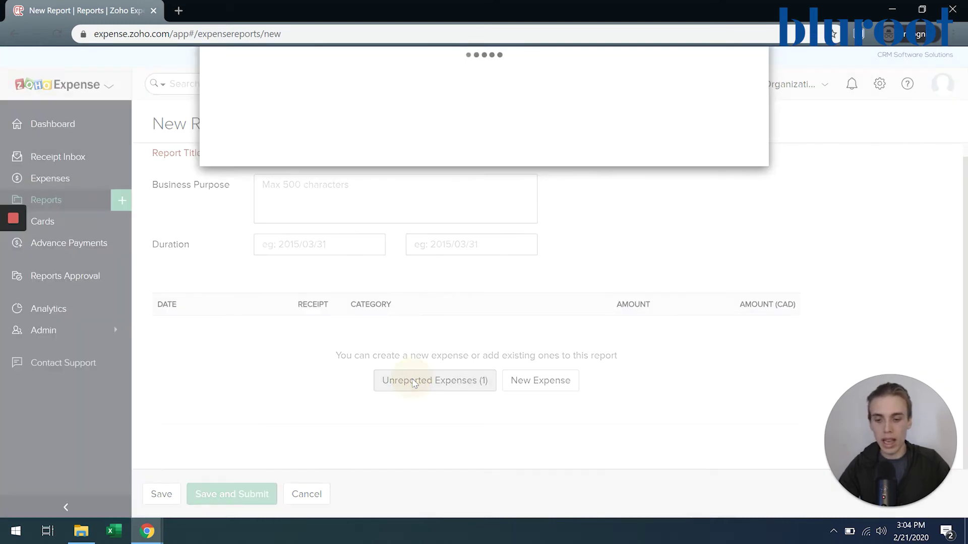
mouse_move(279, 261)
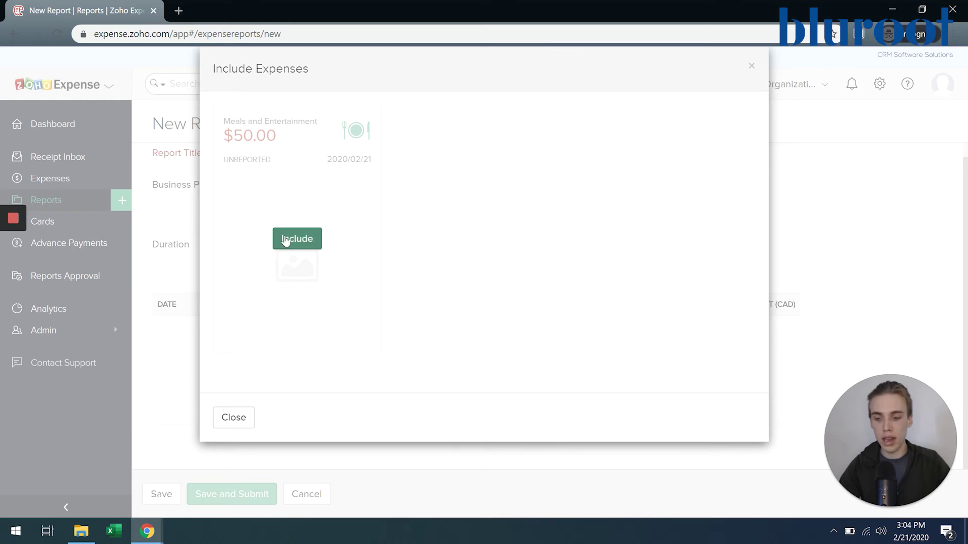
left_click(284, 238)
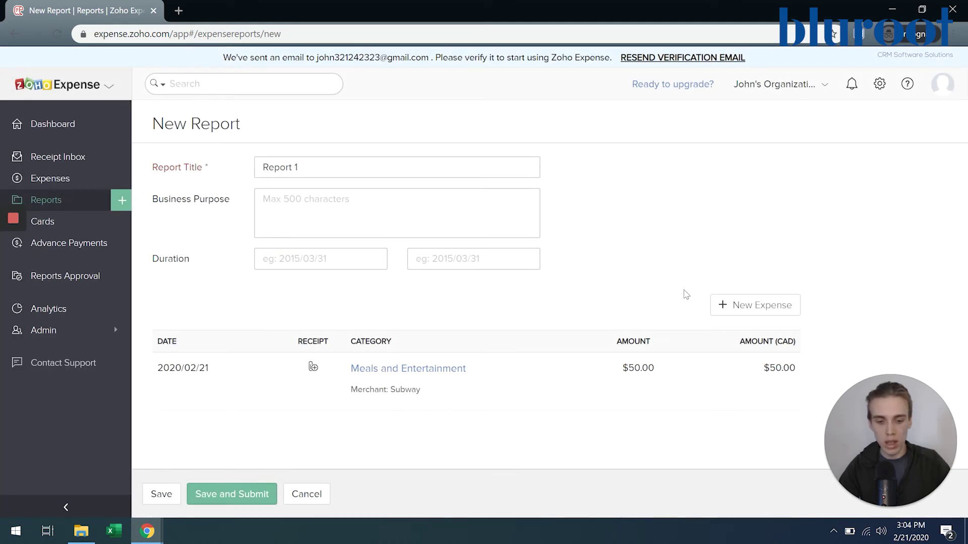
left_click(731, 306)
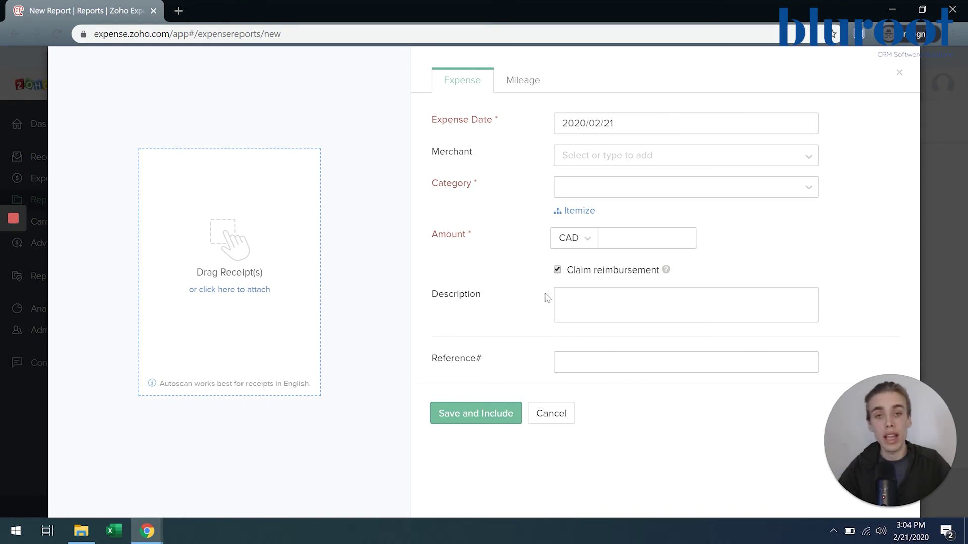
left_click(900, 73)
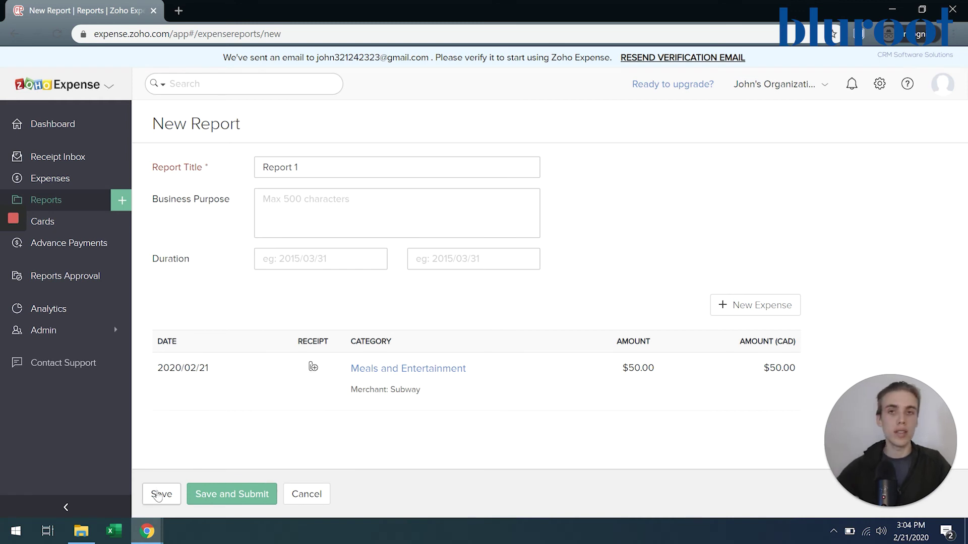
- Save Report 1 and submit it to the only approver, dismissing the email-verification error
left_click(209, 495)
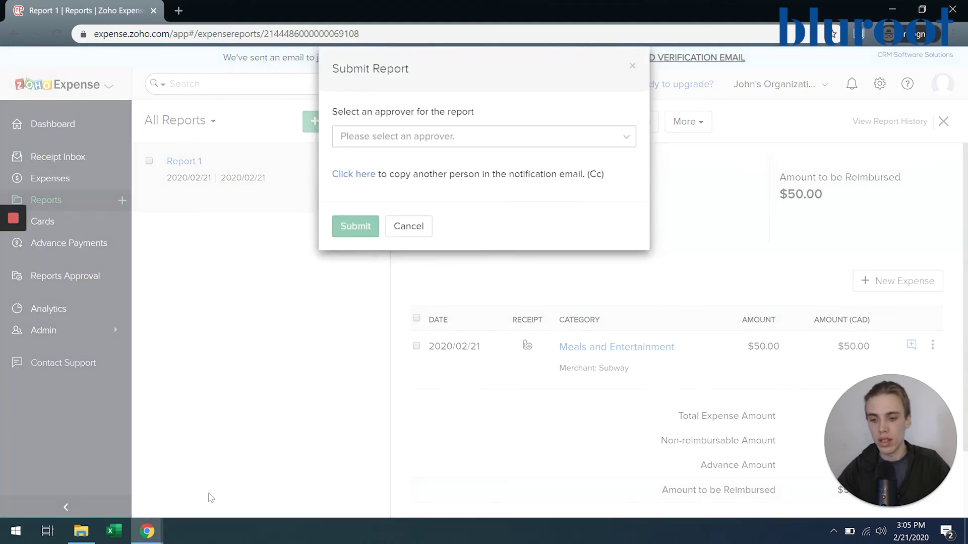
left_click(557, 142)
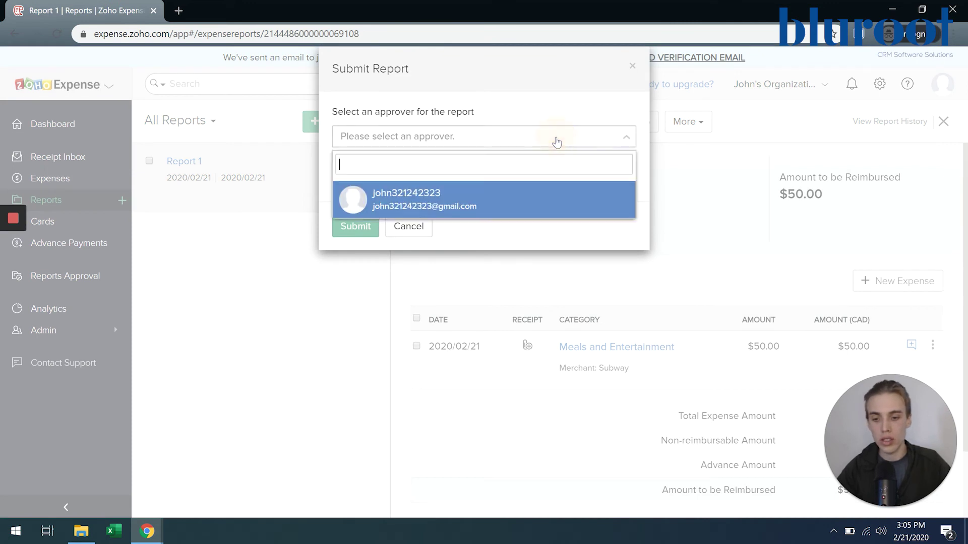
left_click(423, 199)
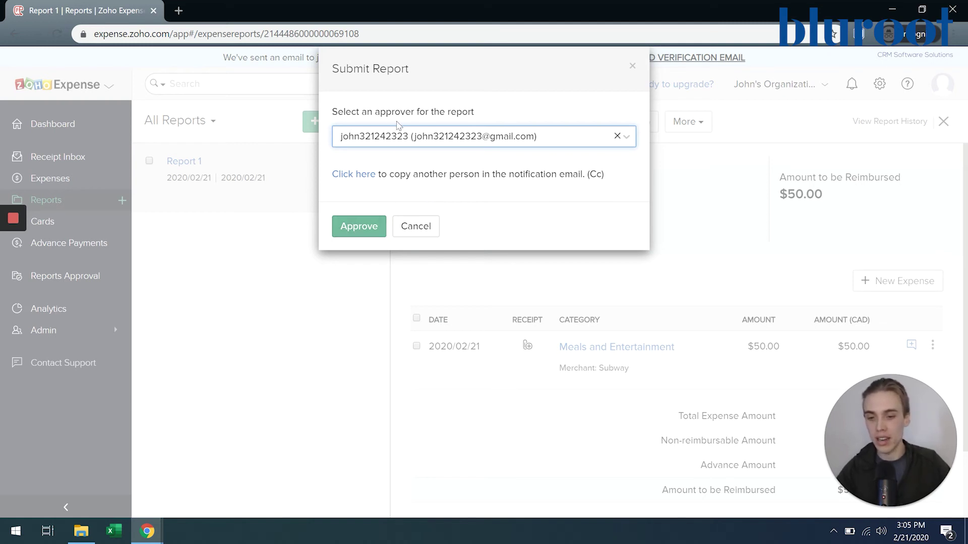
left_click(366, 227)
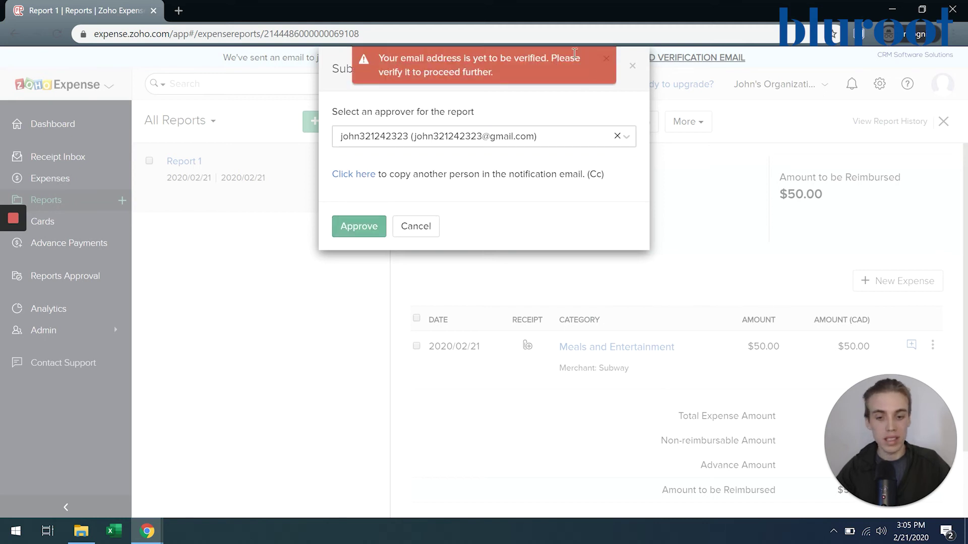
left_click(605, 63)
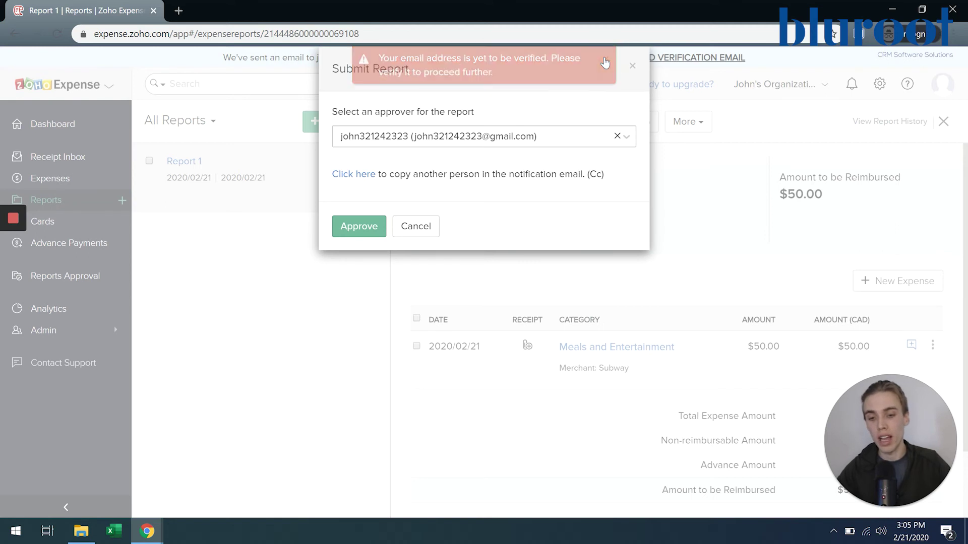
left_click(633, 67)
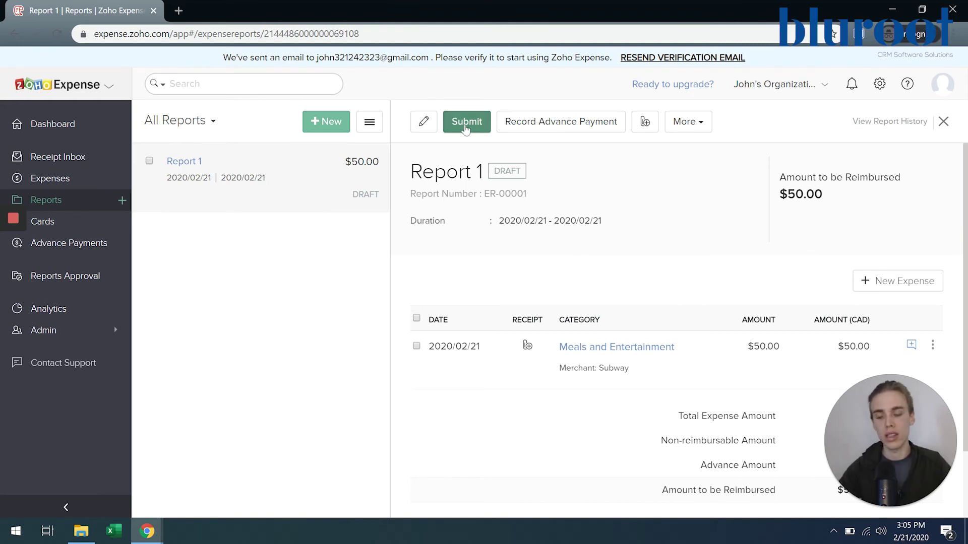
- Visit the Cards, Advance Payments, Reports Approval and Analytics pages
left_click(96, 223)
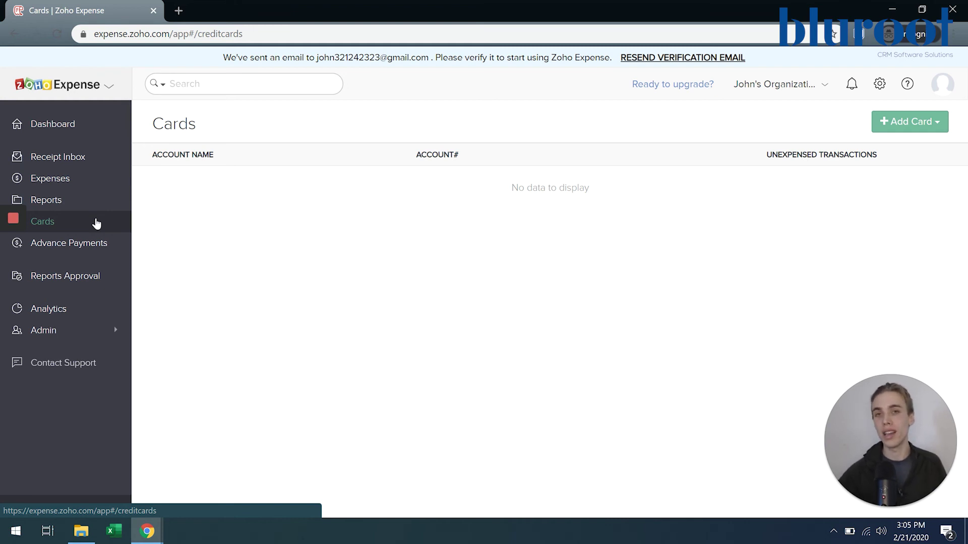
left_click(71, 250)
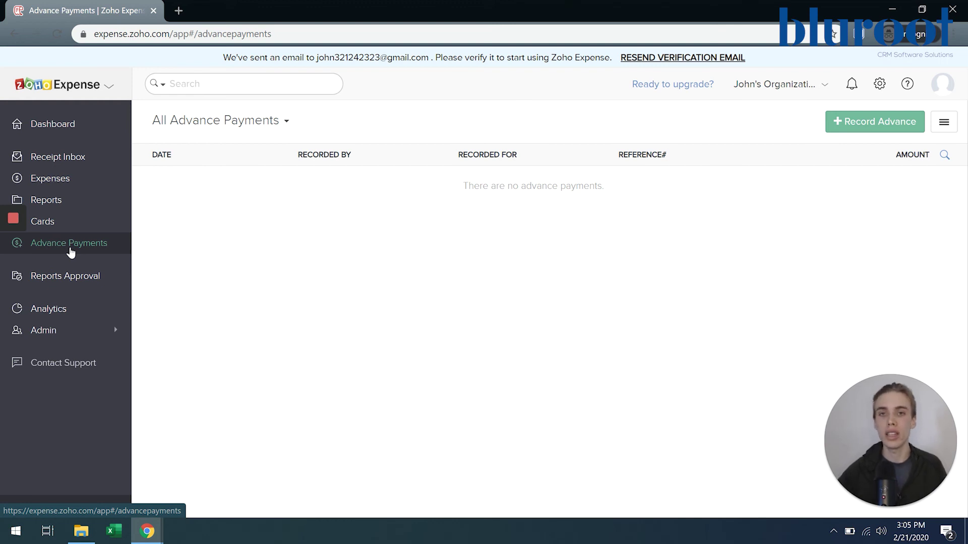
left_click(67, 277)
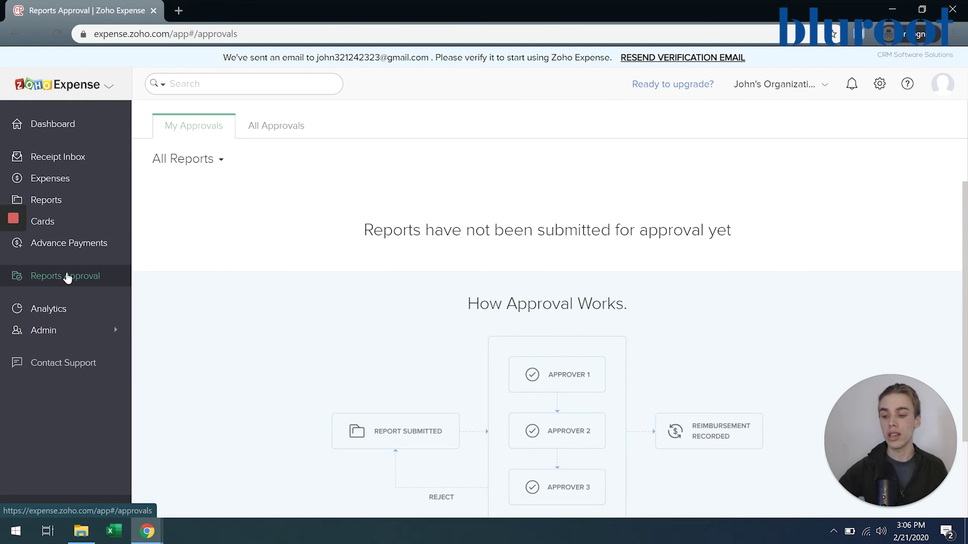
left_click(57, 277)
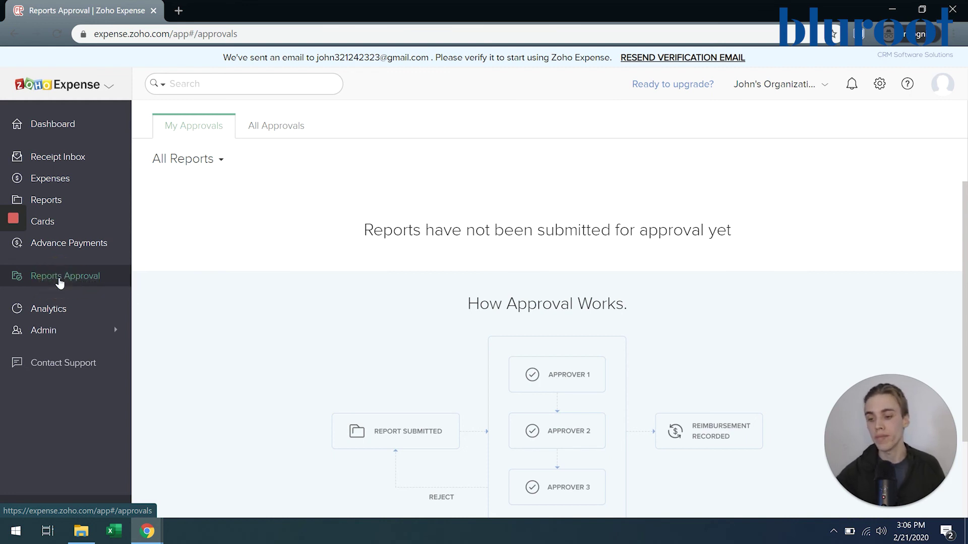
left_click(64, 312)
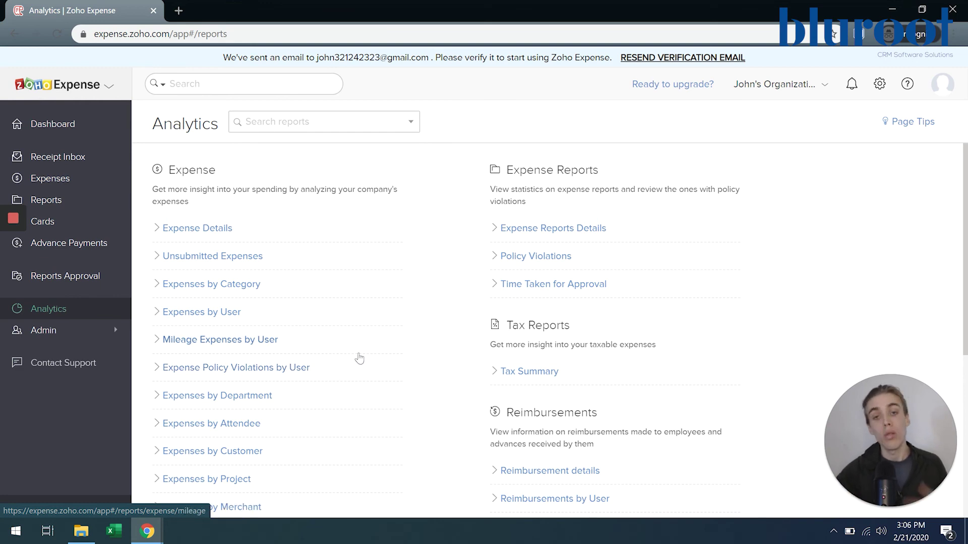
- Expand Admin, view the Contact Support page, then return to the Dashboard showing $50.00 unsubmitted
left_click(97, 341)
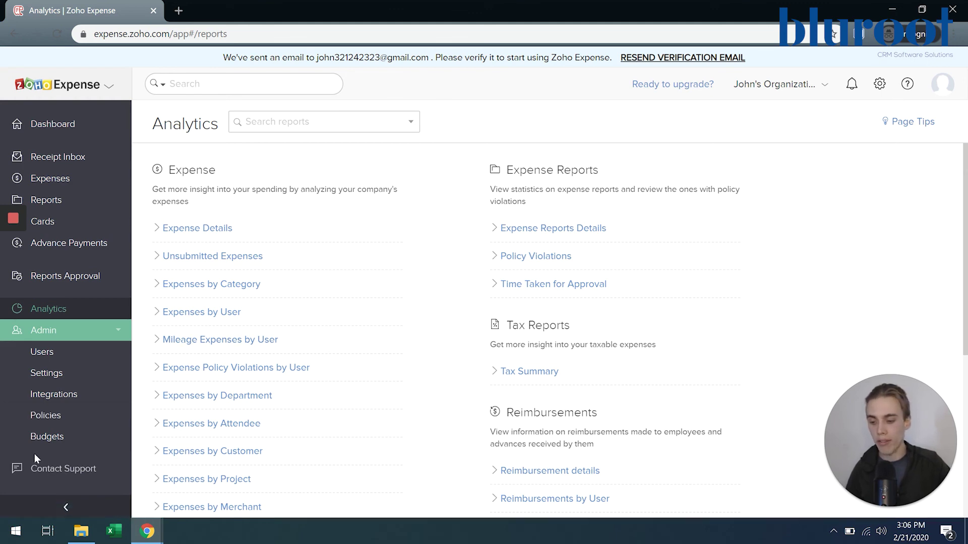
left_click(38, 470)
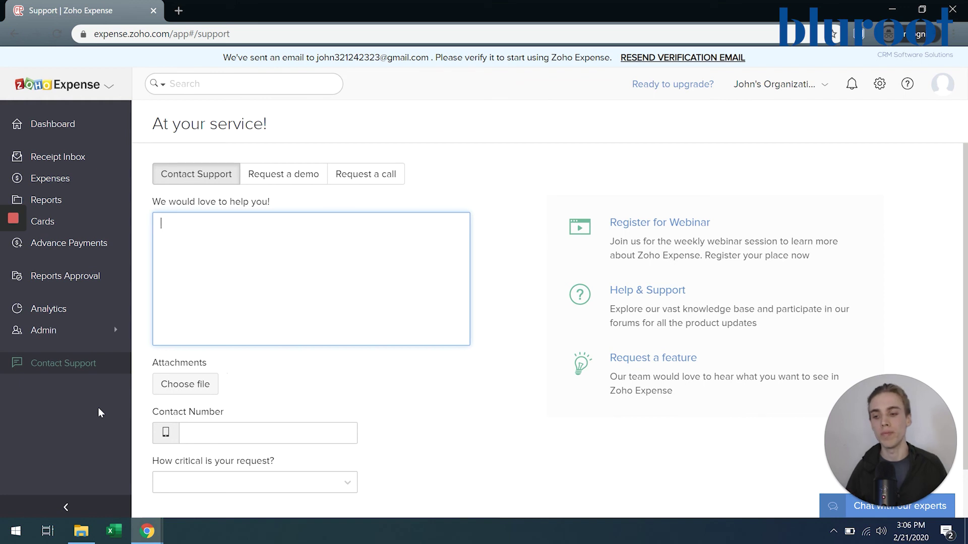
left_click(75, 136)
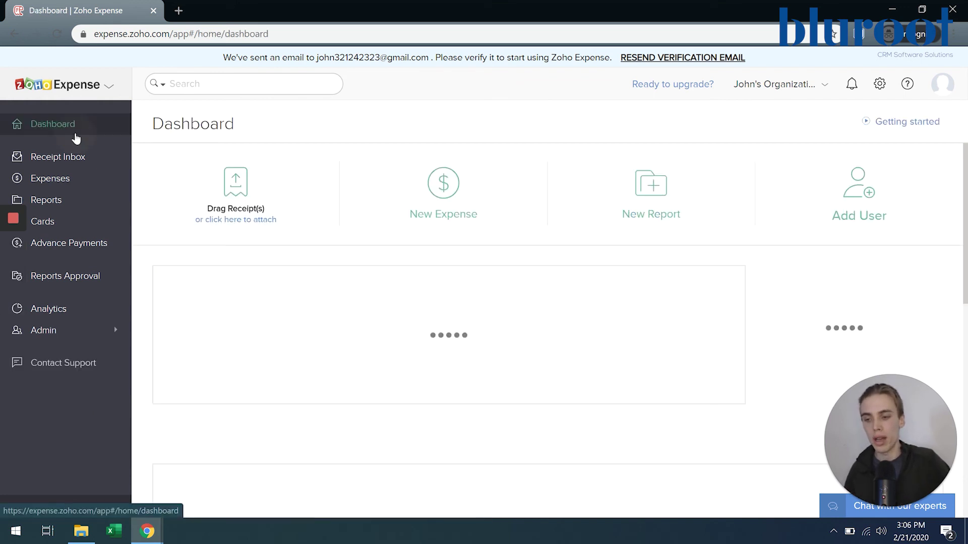